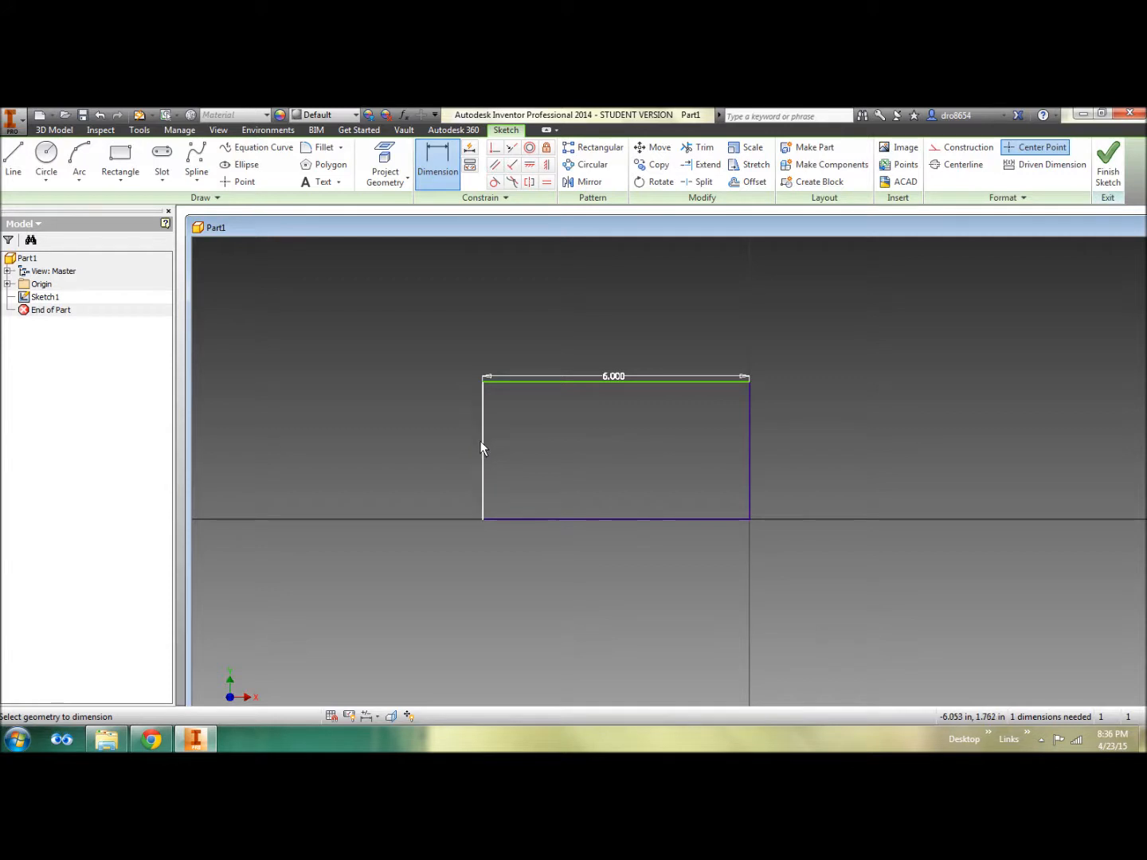
Dimension the rectangle's left side as 4 in high and finish the sketch.
left_click(443, 446)
type("4")
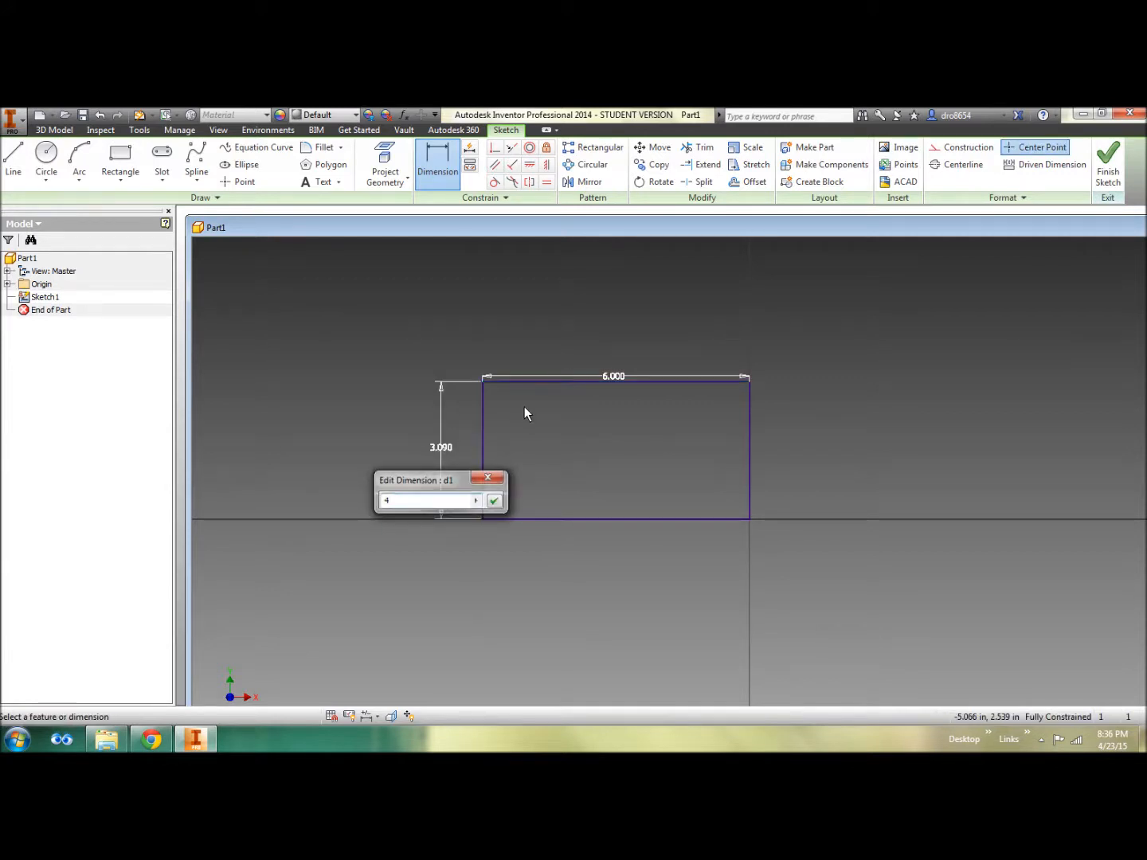
key("Return")
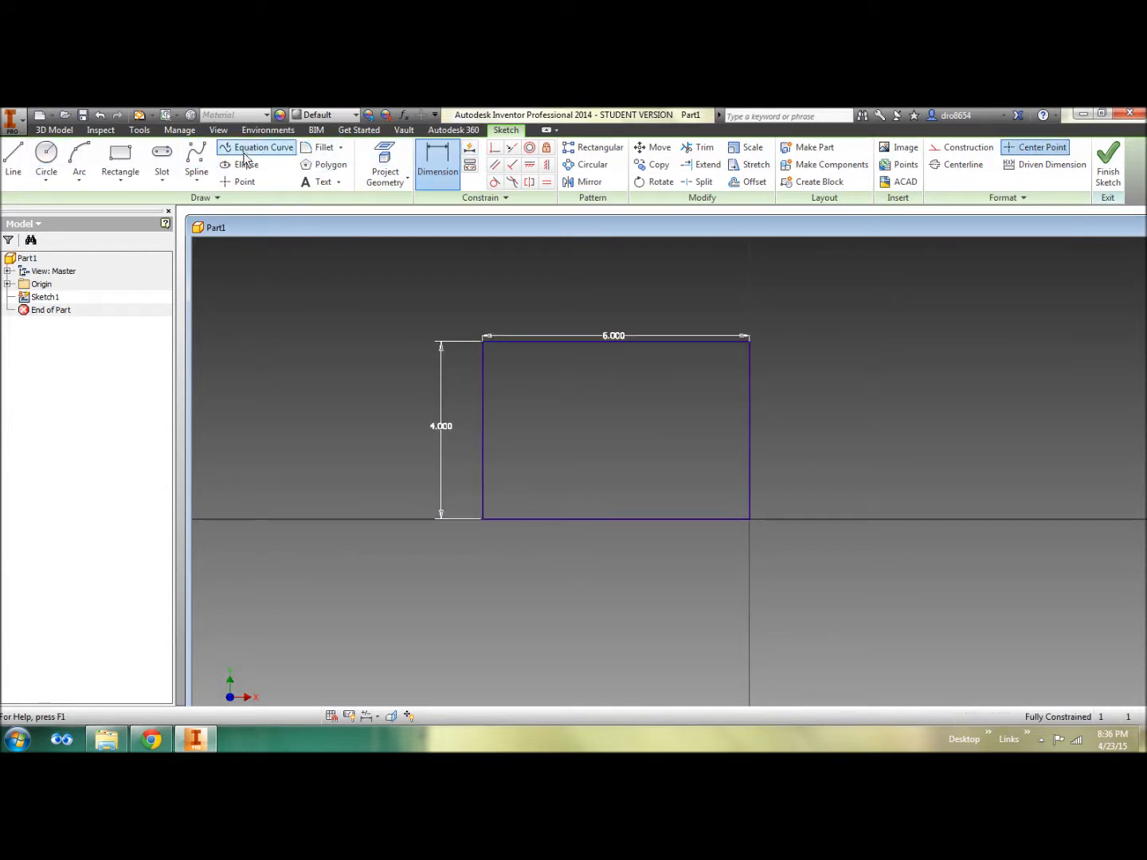
left_click(1108, 163)
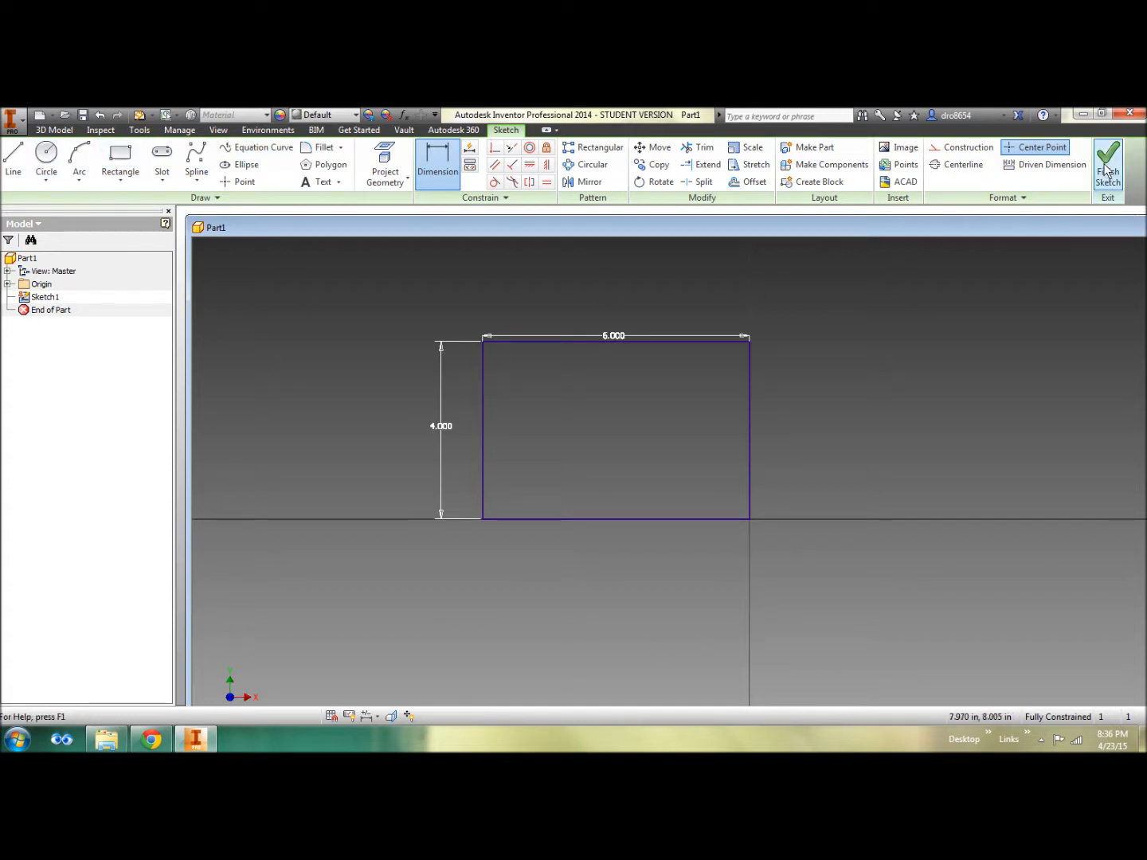
Check the plate depth in the browser's activity document, and extrude the rectangle 0.5 in as a solid in Inventor.
key("e")
key("alt+Tab")
left_click_drag(425, 324, 766, 310)
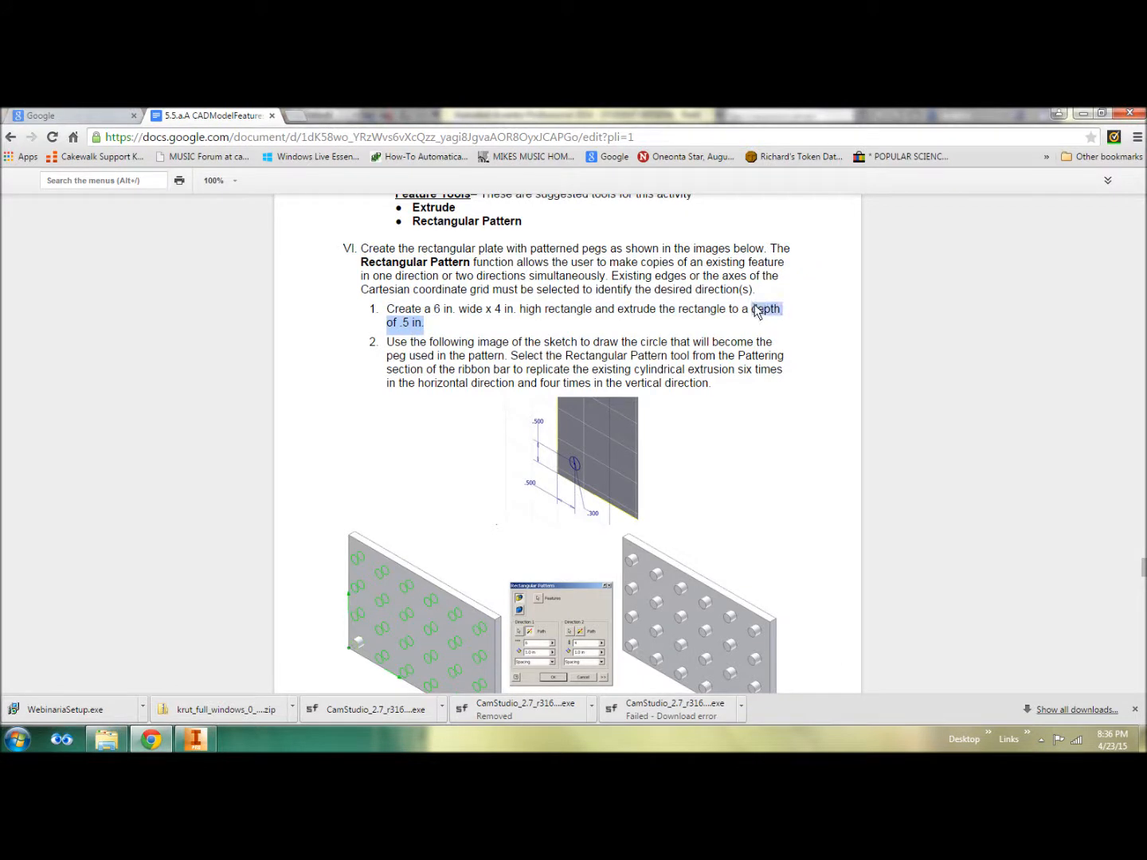
key("alt+Tab")
key("F2")
left_click_drag(544, 428, 561, 448)
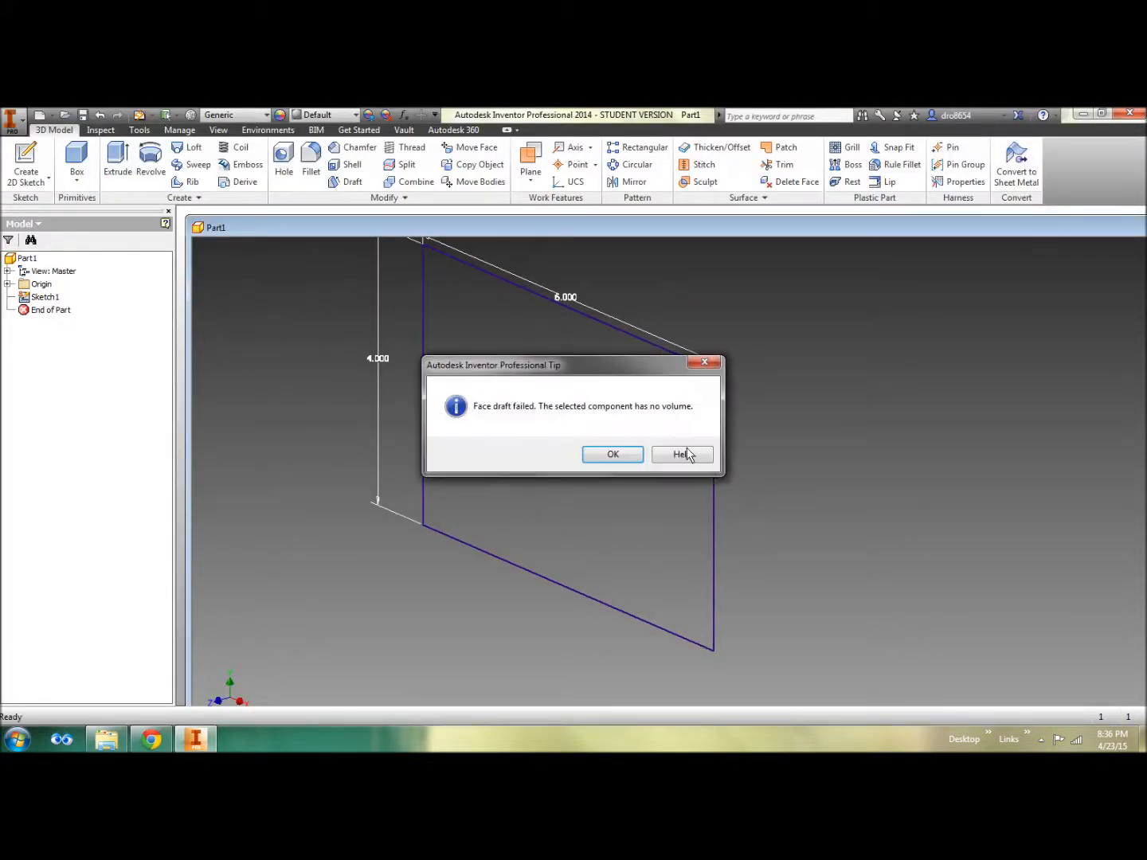
left_click(618, 460)
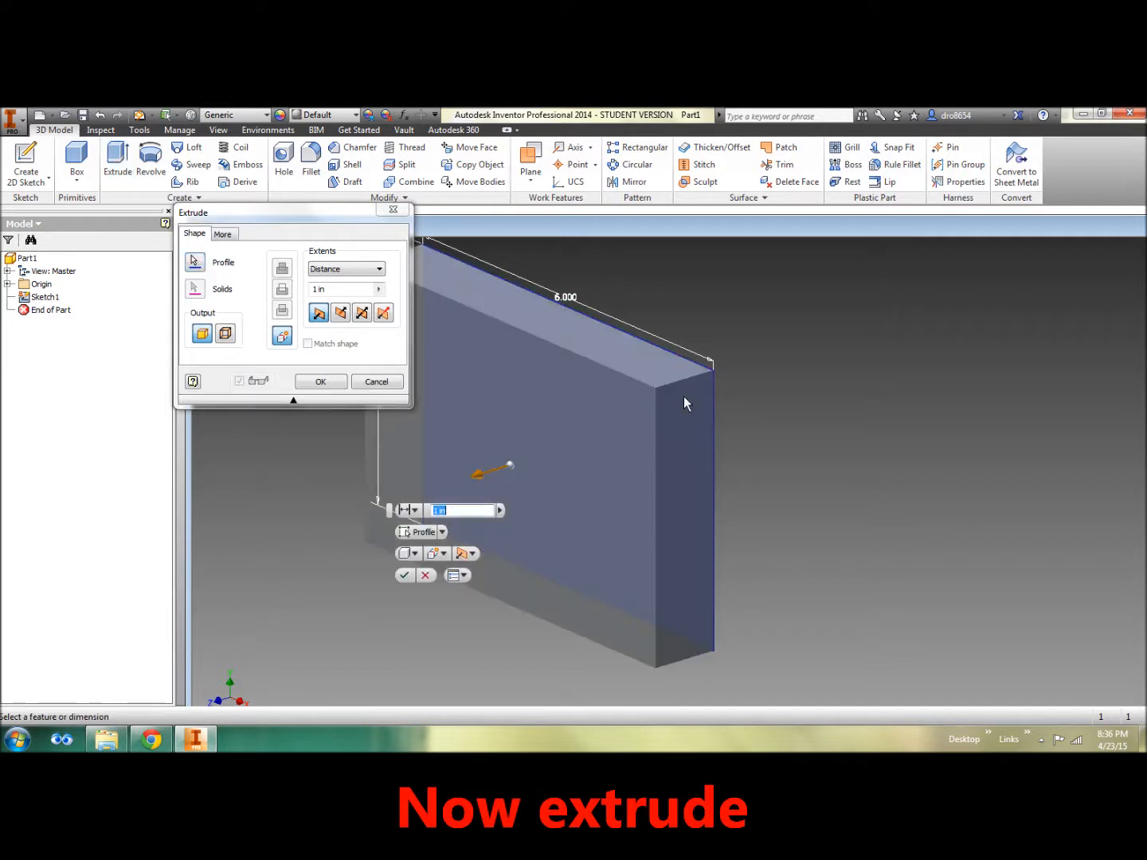
left_click(340, 293)
type(".5")
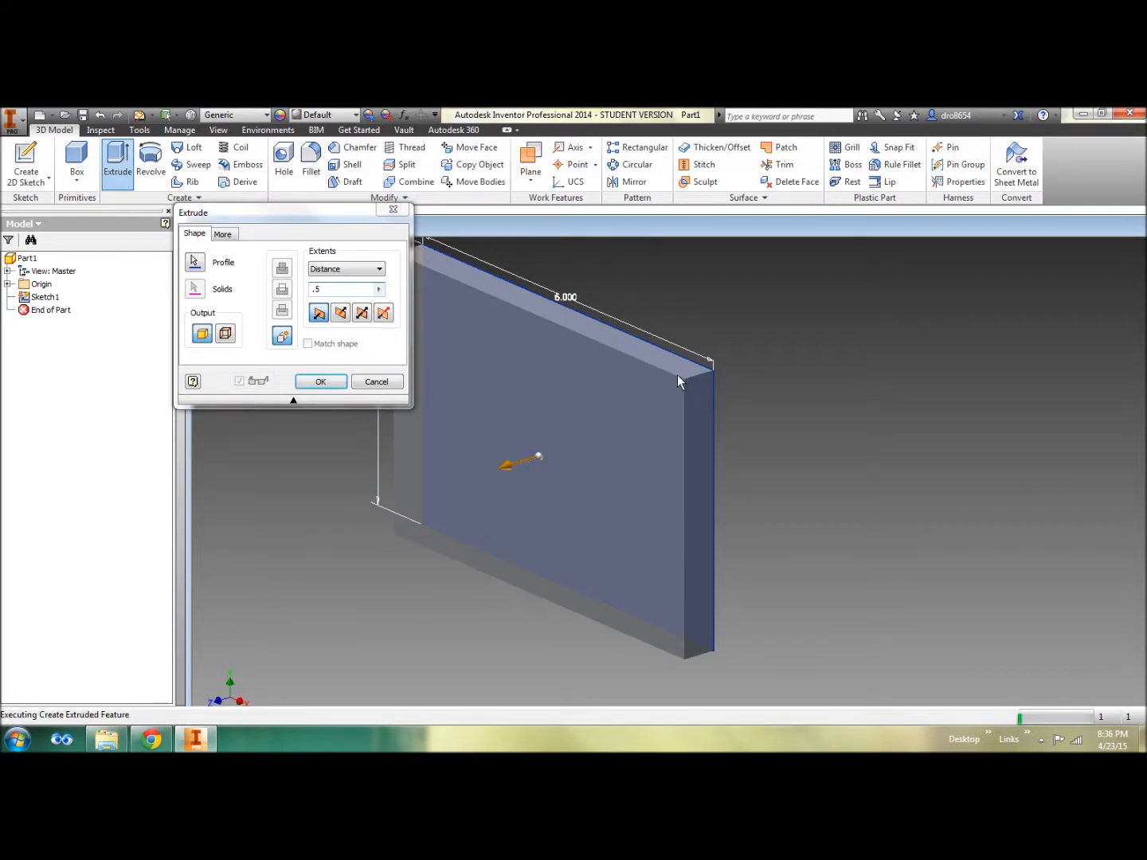
middle_click_drag(539, 418, 612, 449)
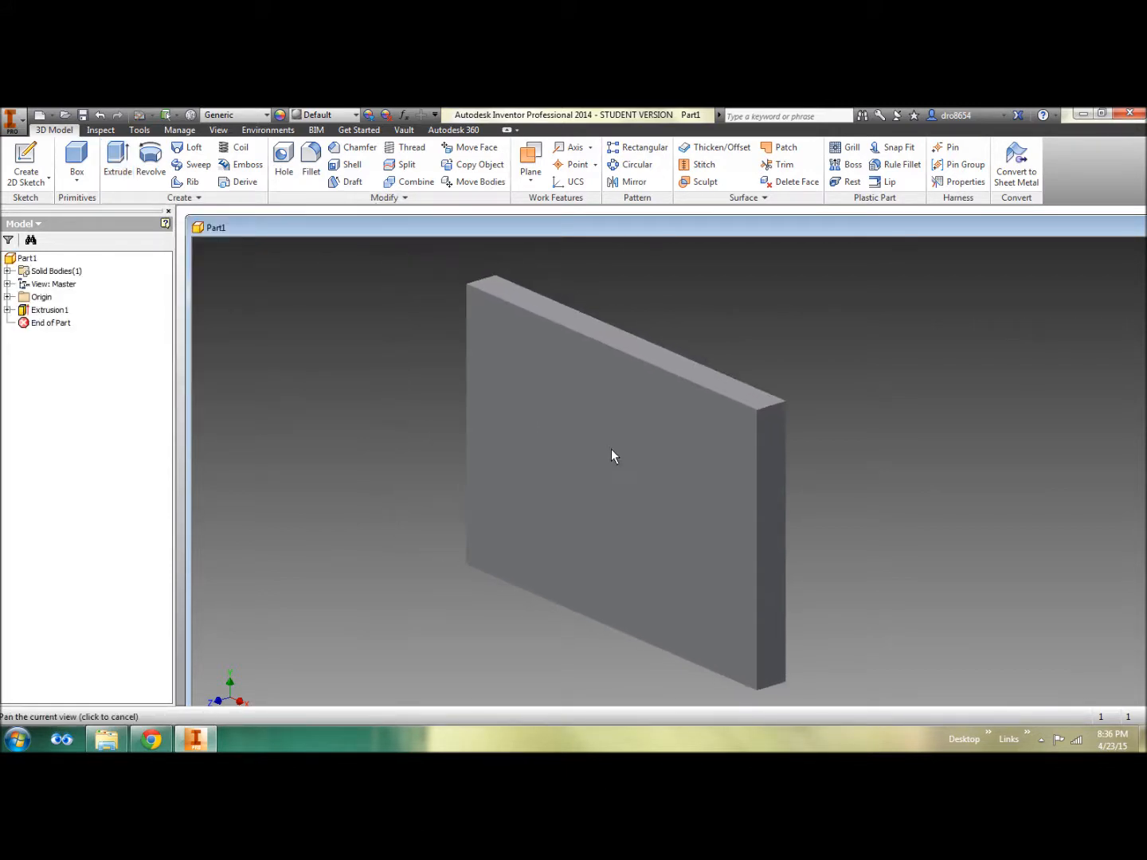
Following the browser document's peg image, sketch a circle about 0.55 in in diameter on the plate's front face near its lower-left corner.
key("alt+Tab")
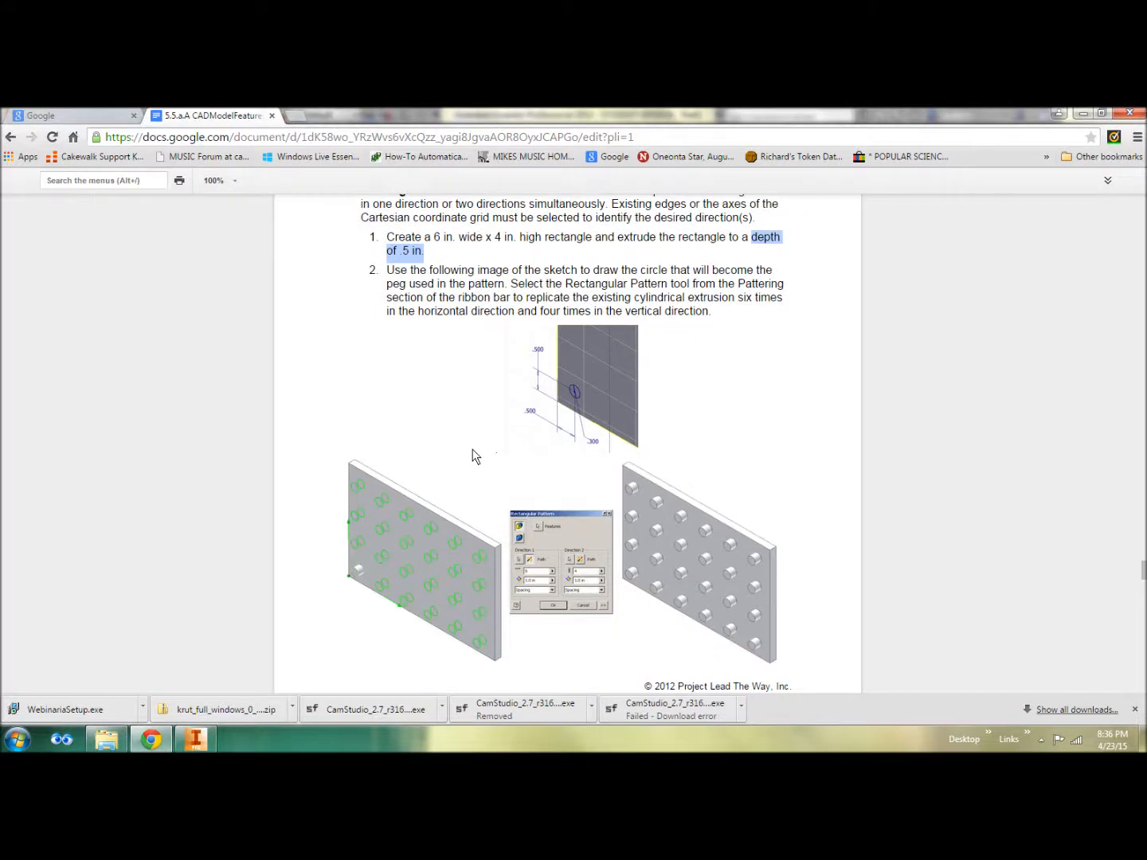
scroll(541, 443, "down", 1)
scroll(542, 443, "up", 1)
key("alt+Tab")
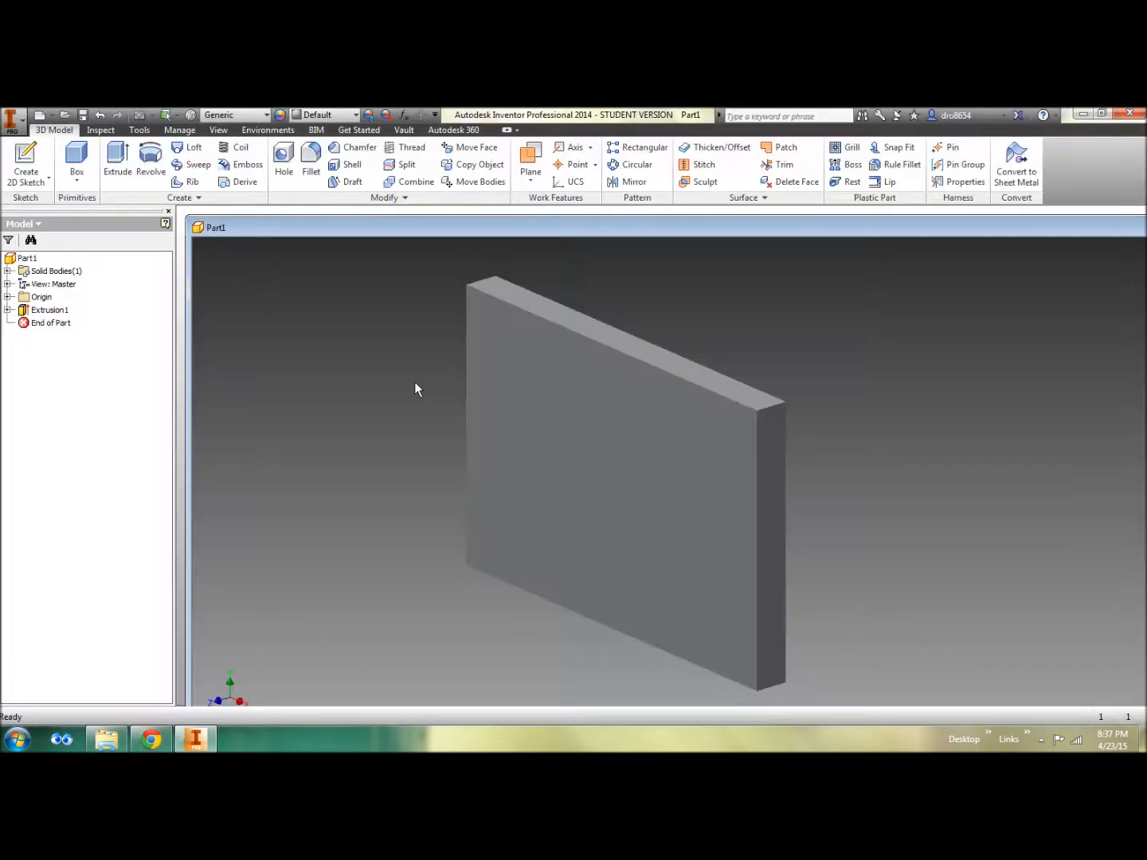
left_click(46, 161)
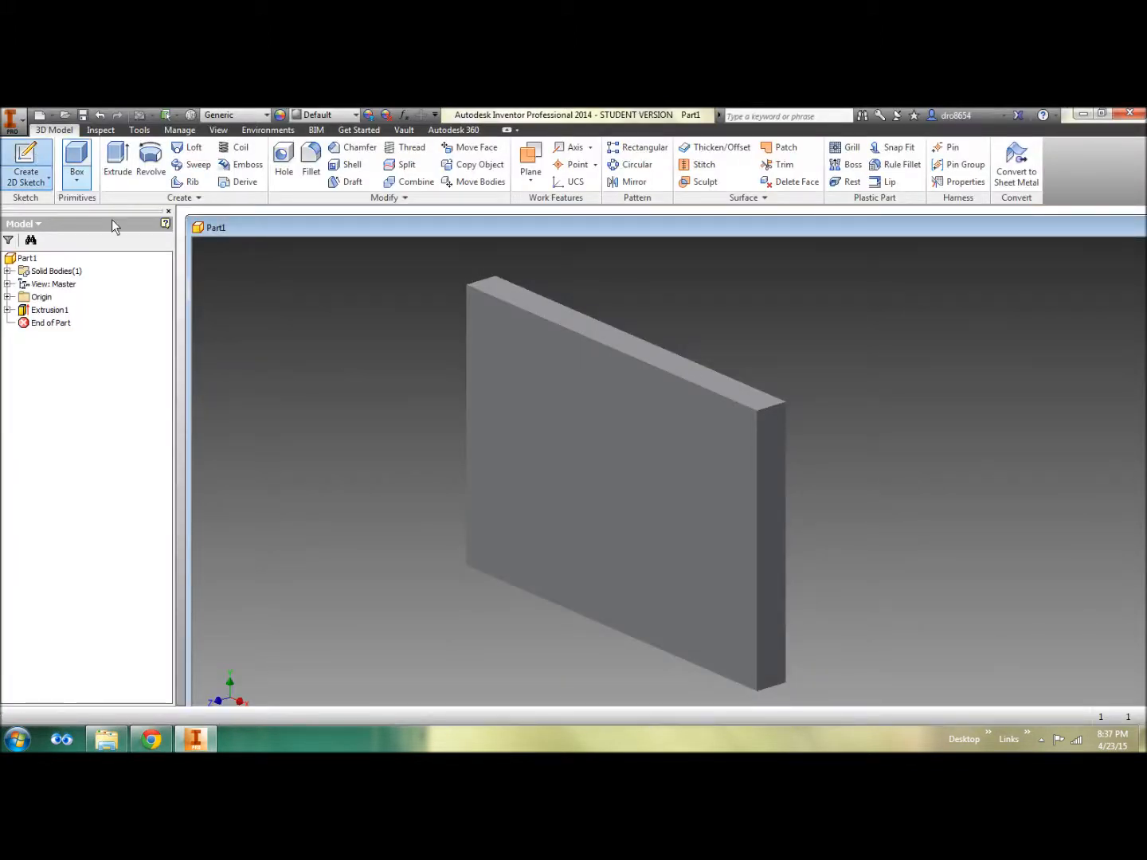
left_click(551, 371)
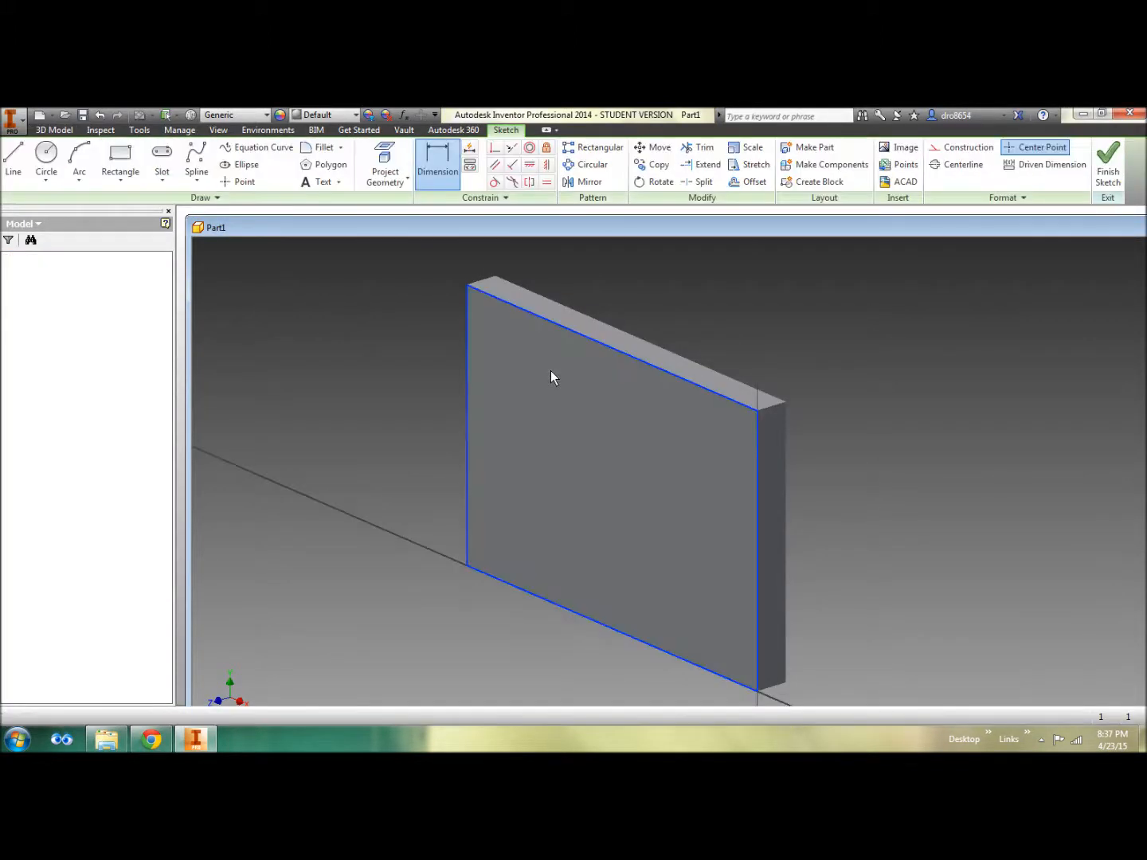
key("c")
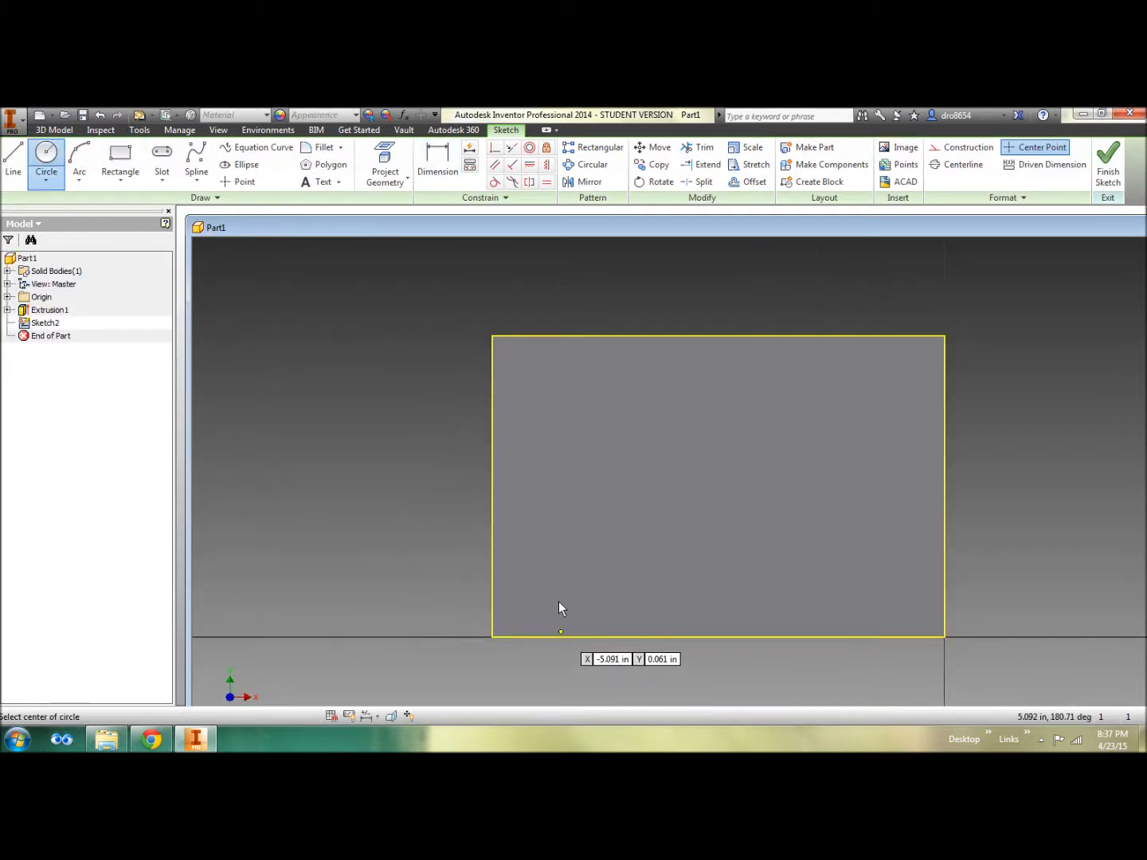
left_click(532, 603)
left_click(544, 586)
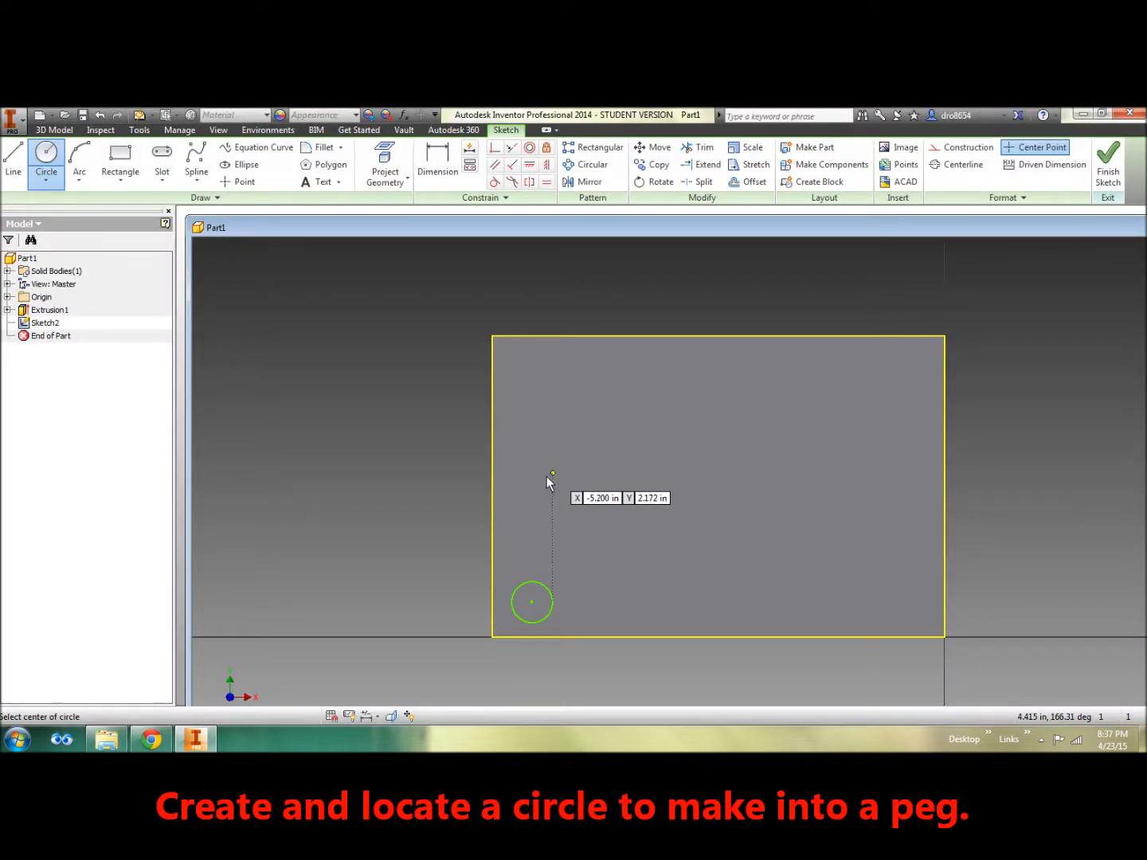
Dimension the circle's center 0.5 in above the plate's bottom edge.
key("d")
left_click(531, 635)
left_click(532, 603)
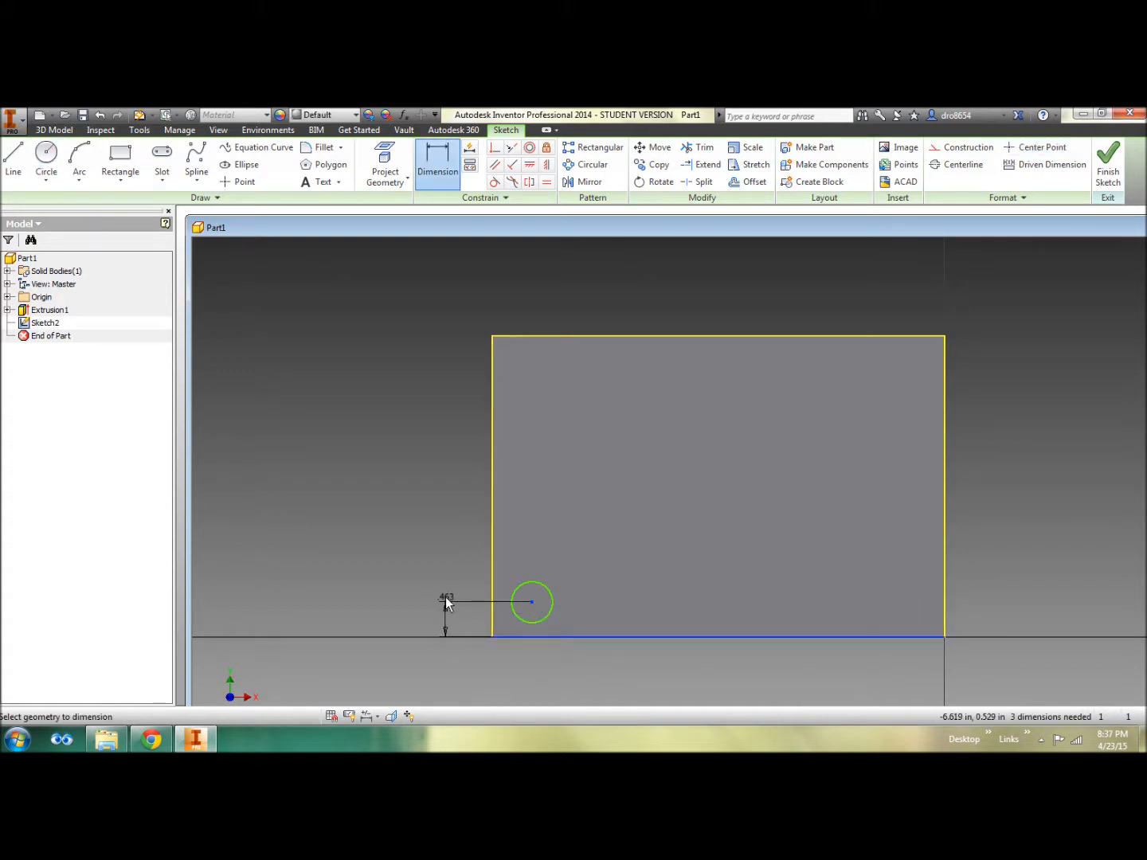
left_click(445, 599)
type(".5")
key("Return")
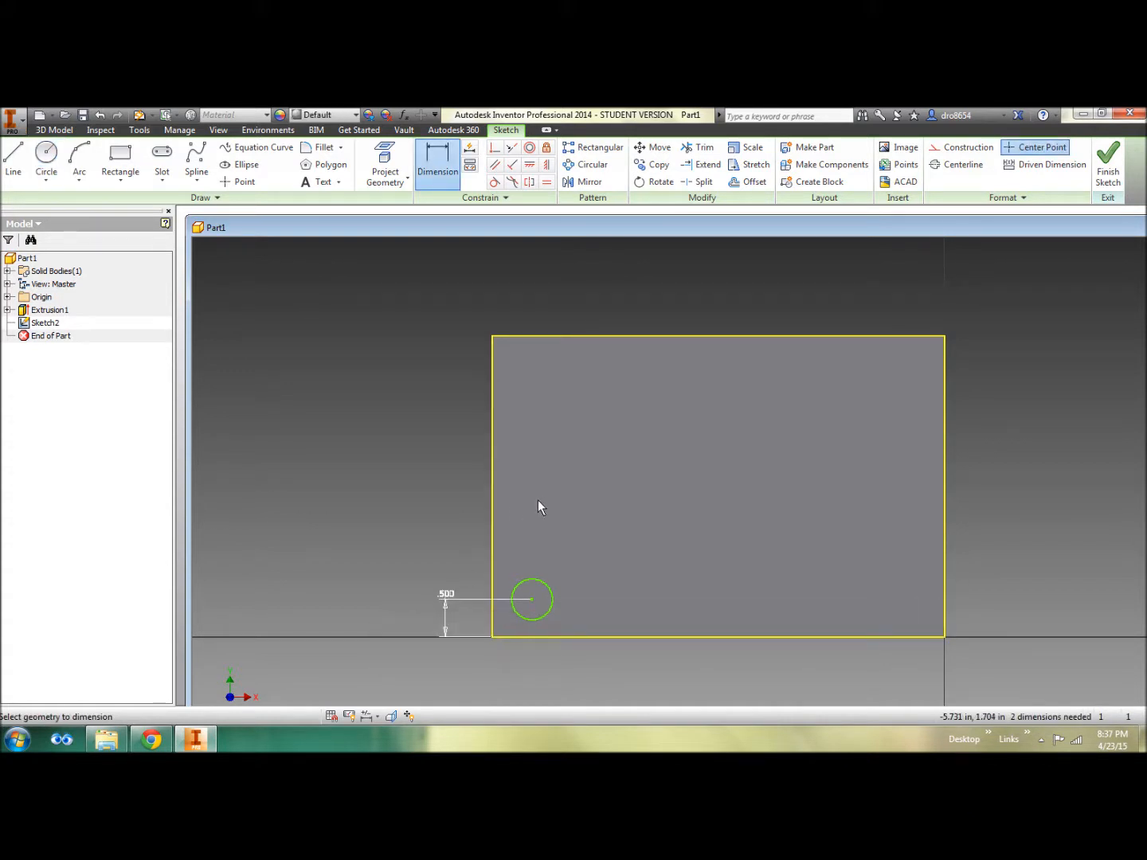
Check the peg location in the browser document and dimension the circle's center 0.5 in from the plate's left edge.
key("alt+Tab")
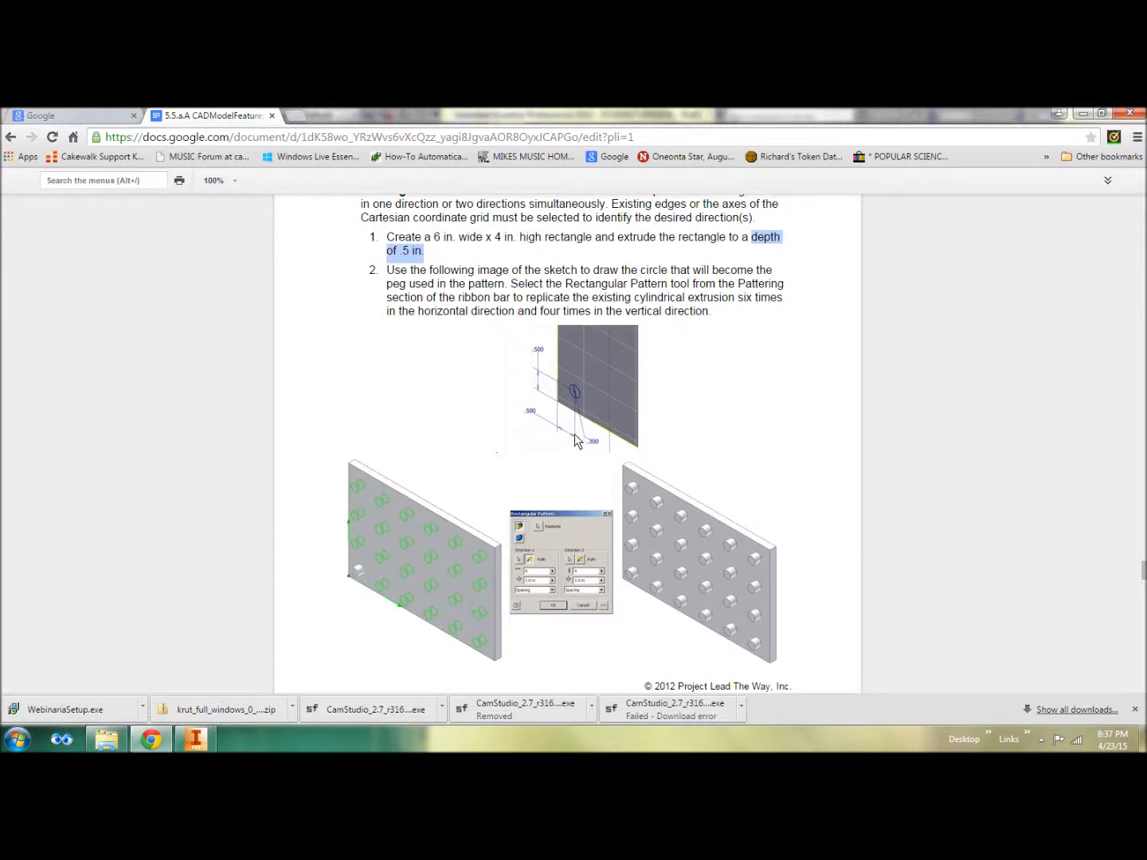
key("alt+Tab")
left_click(492, 623)
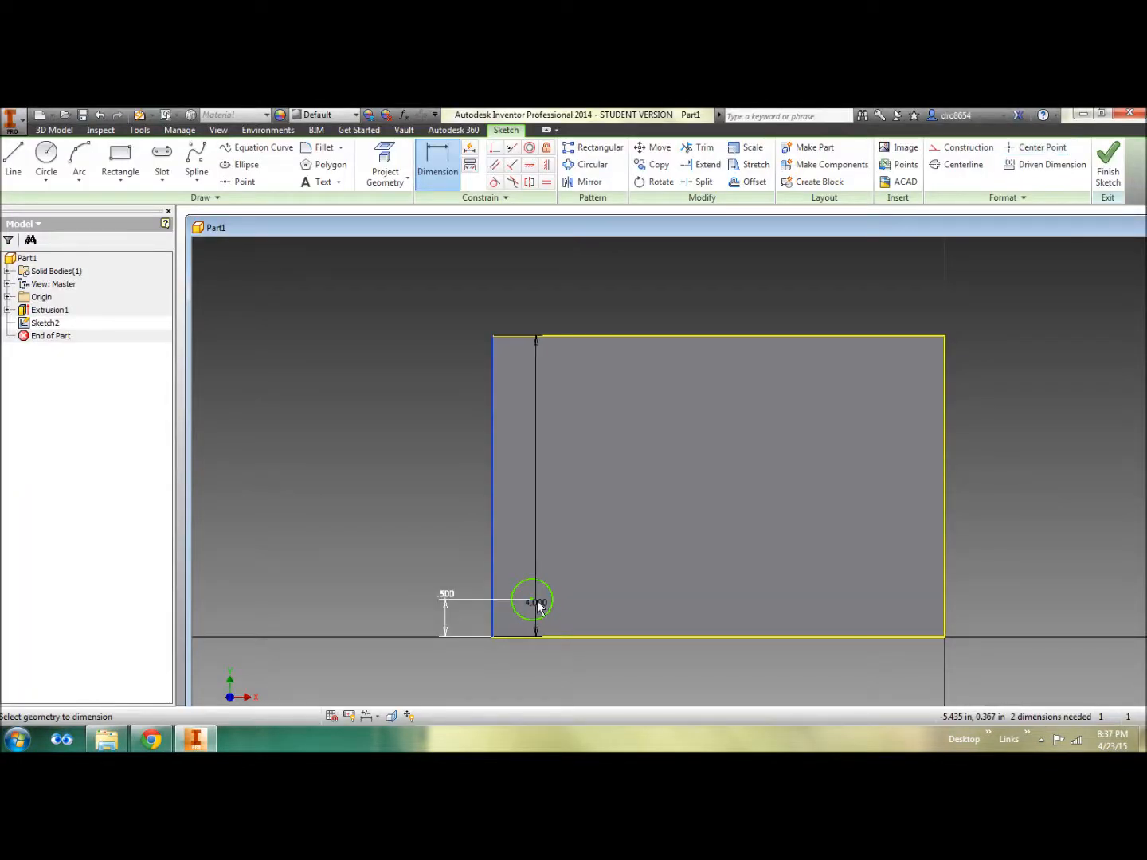
left_click(532, 601)
left_click(529, 670)
type(".5")
key("Return")
Check the peg size in the browser document, set the circle's diameter to 0.3 in and finish the sketch.
key("alt+Tab")
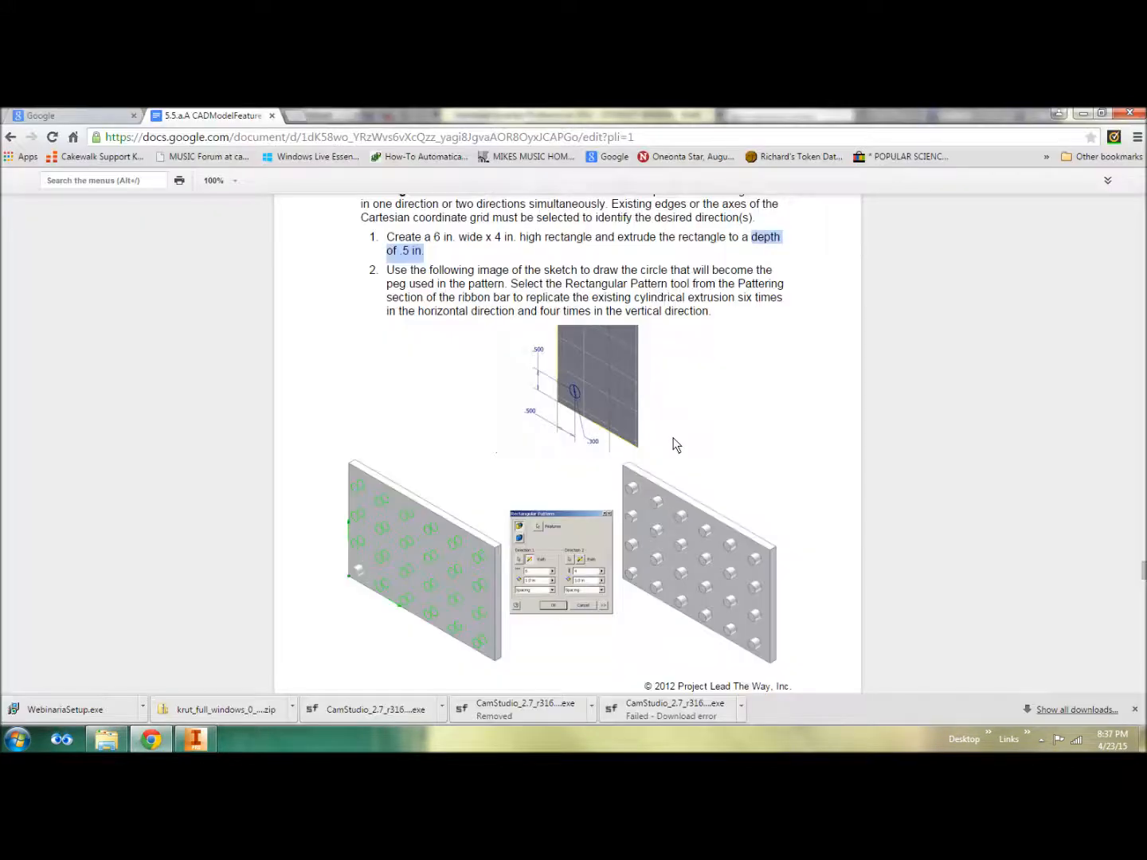
key("alt+Tab")
left_click(546, 613)
left_click(420, 552)
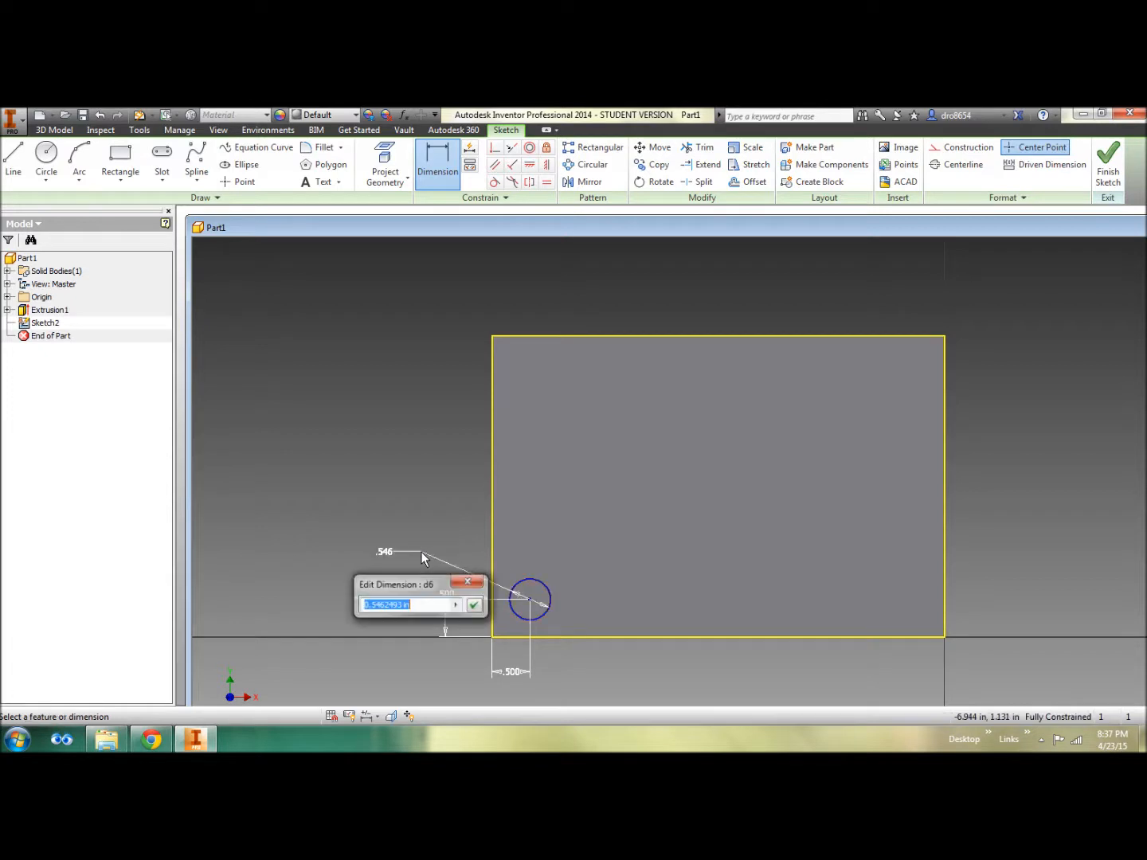
type(".3")
key("Return")
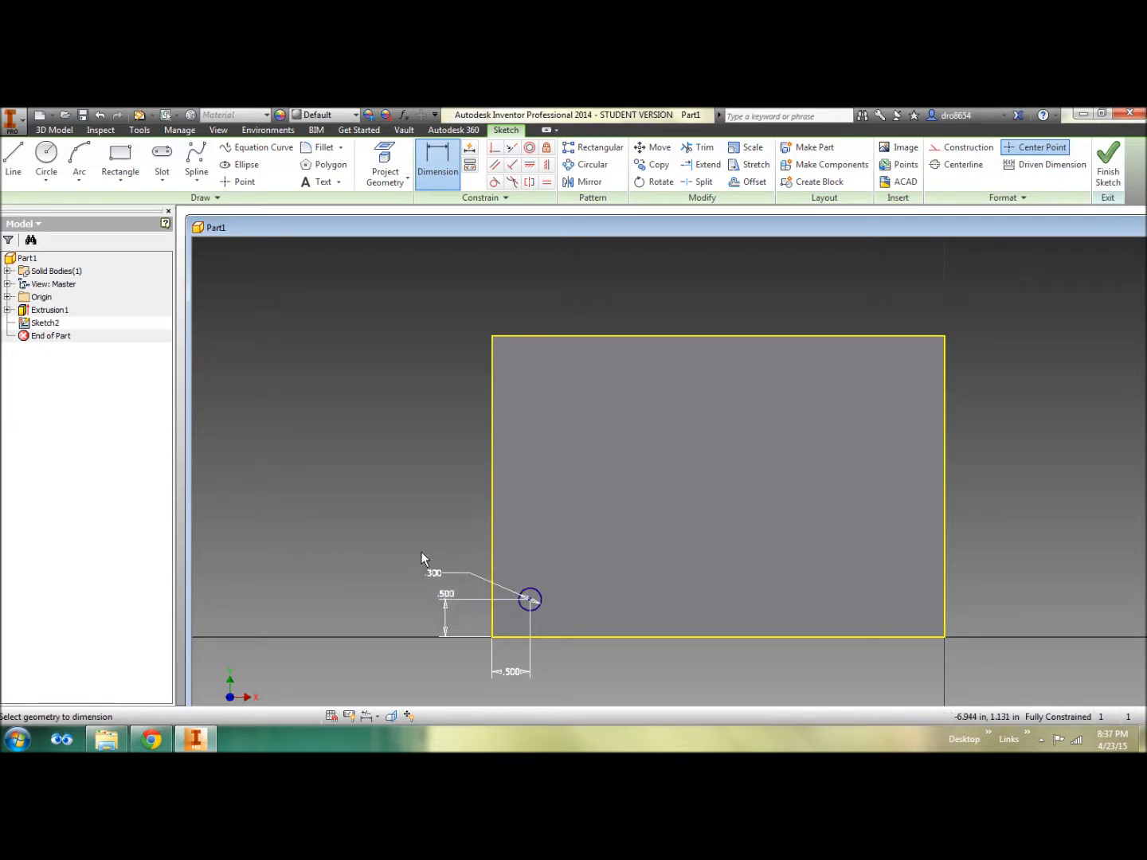
middle_click_drag(637, 557, 600, 479)
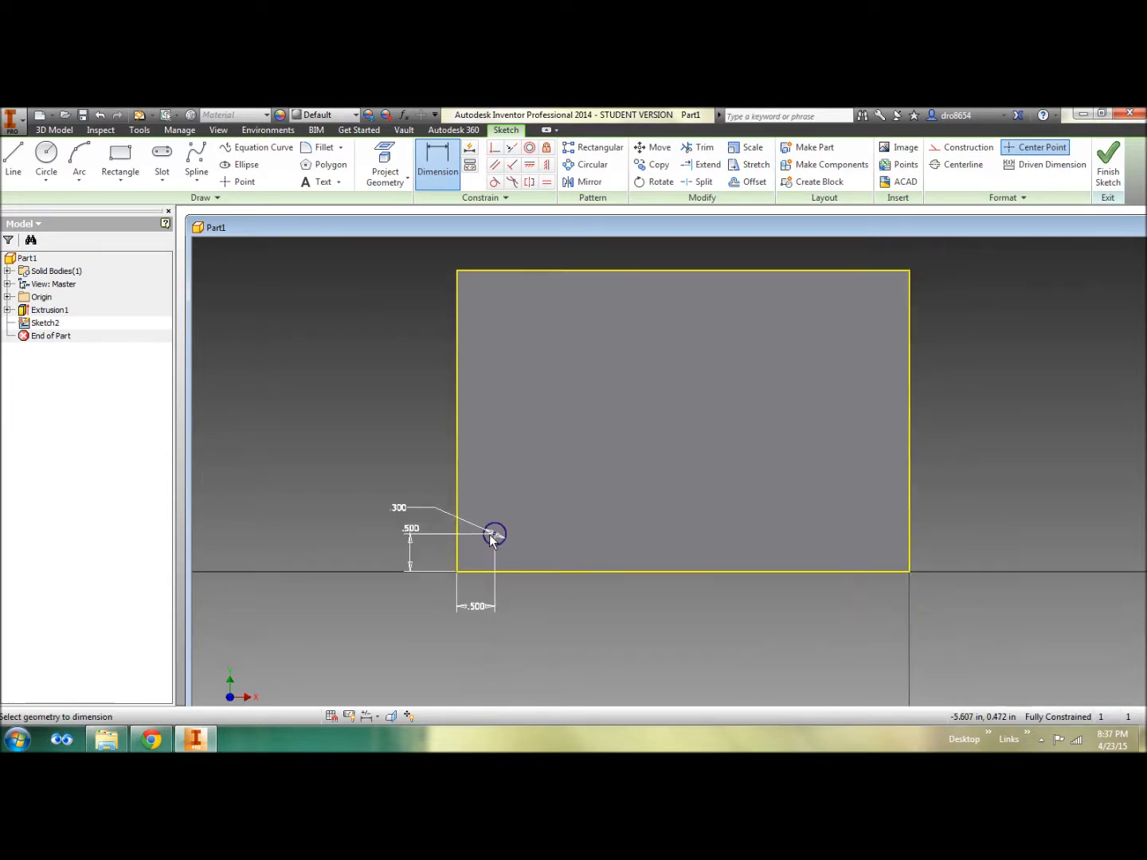
left_click(1107, 164)
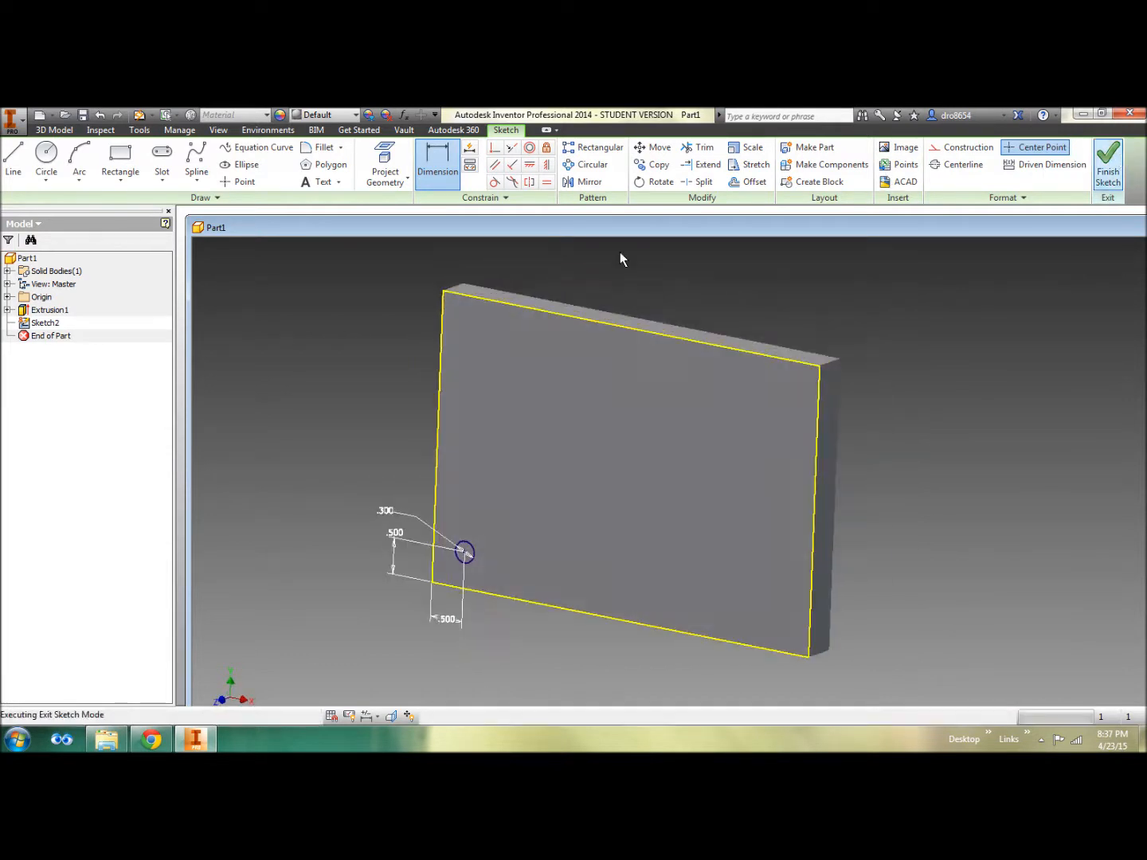
Consult the browser document for the peg, and extrude the circle 0.25 in outward from the plate's face in Inventor.
key("alt+Tab")
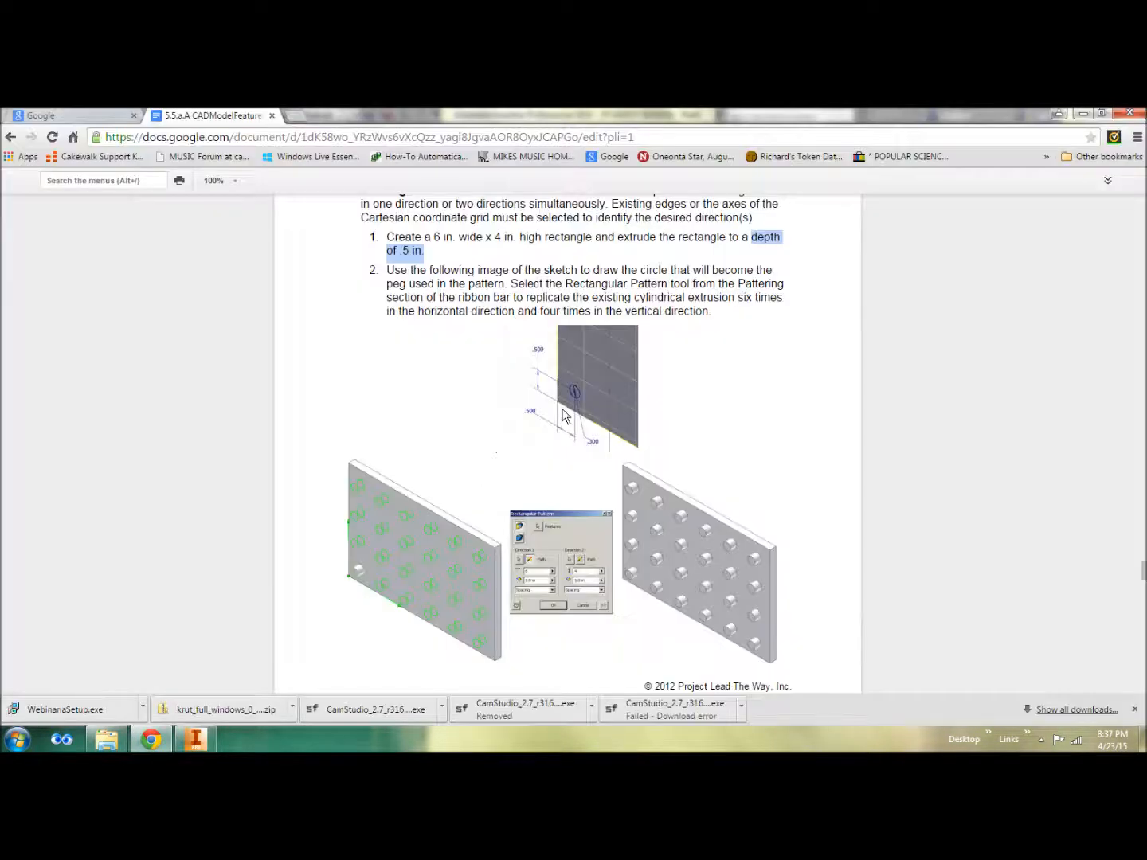
scroll(564, 416, "down", 4)
scroll(563, 416, "up", 4)
key("alt+Tab")
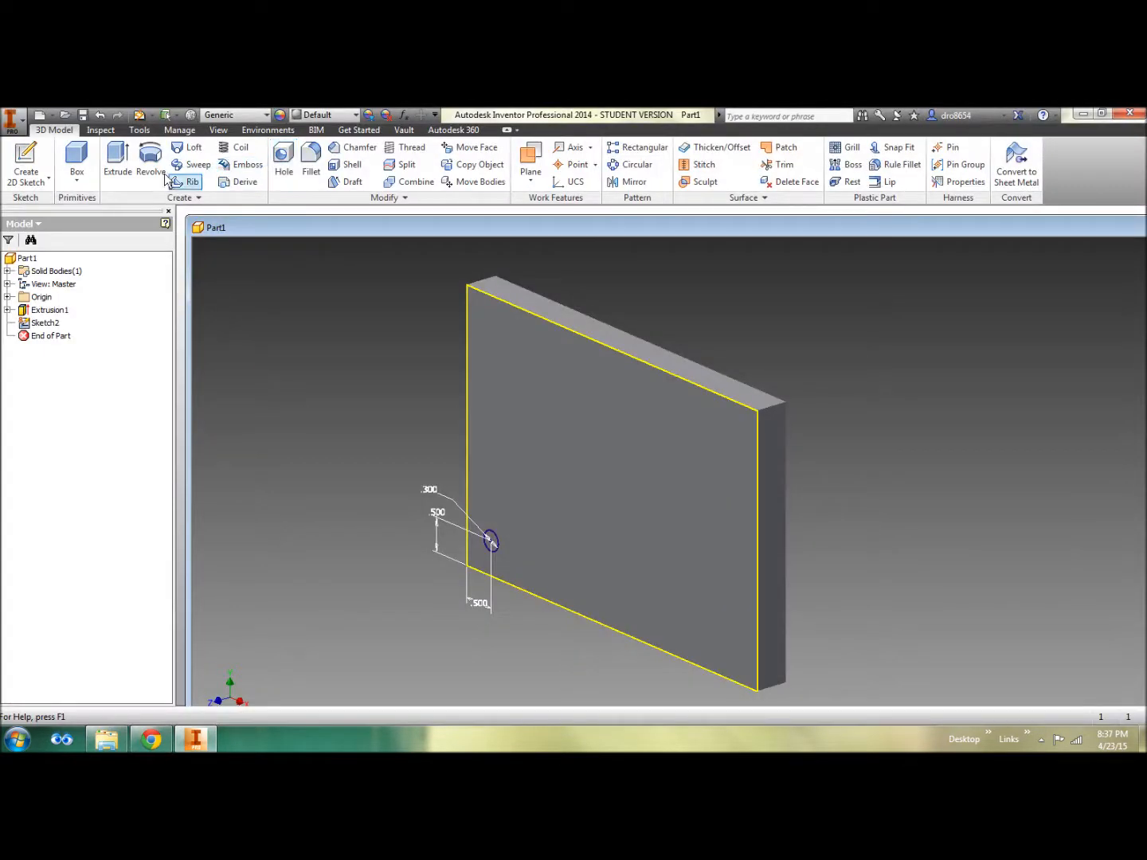
left_click(119, 161)
key("alt+Tab")
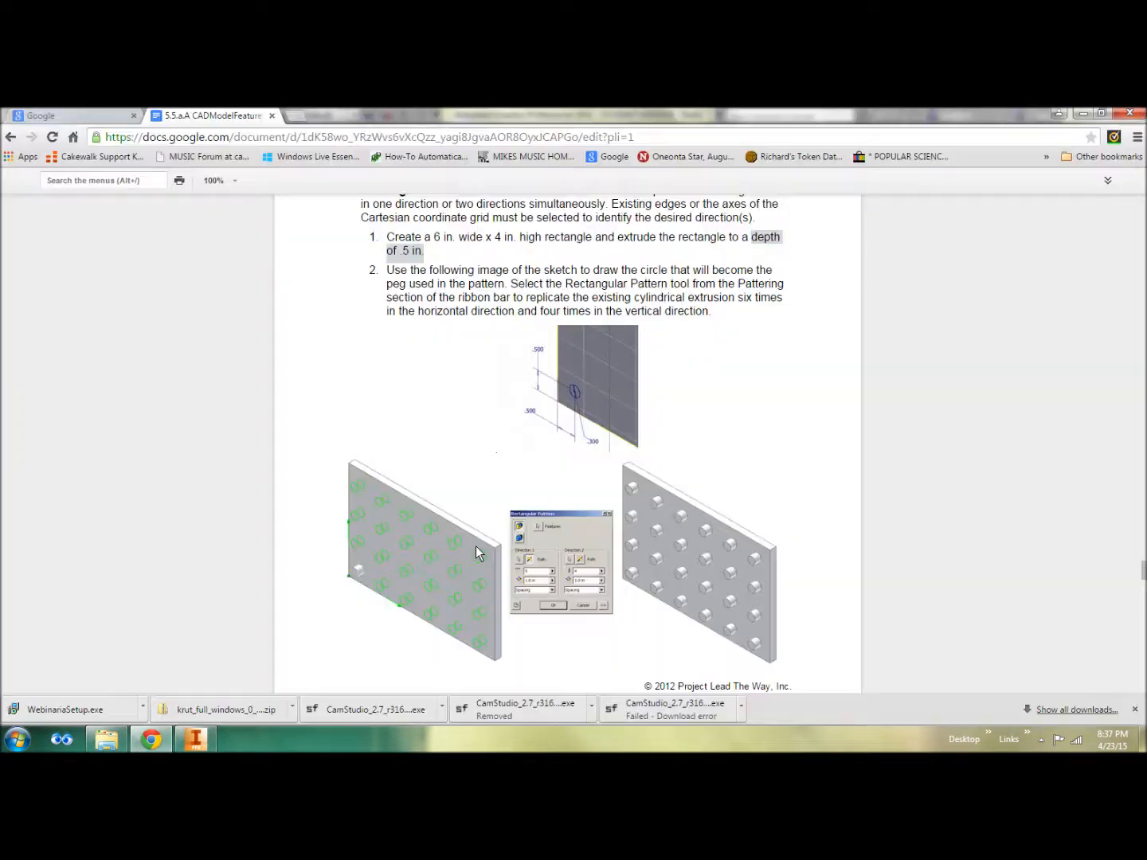
key("alt+Tab")
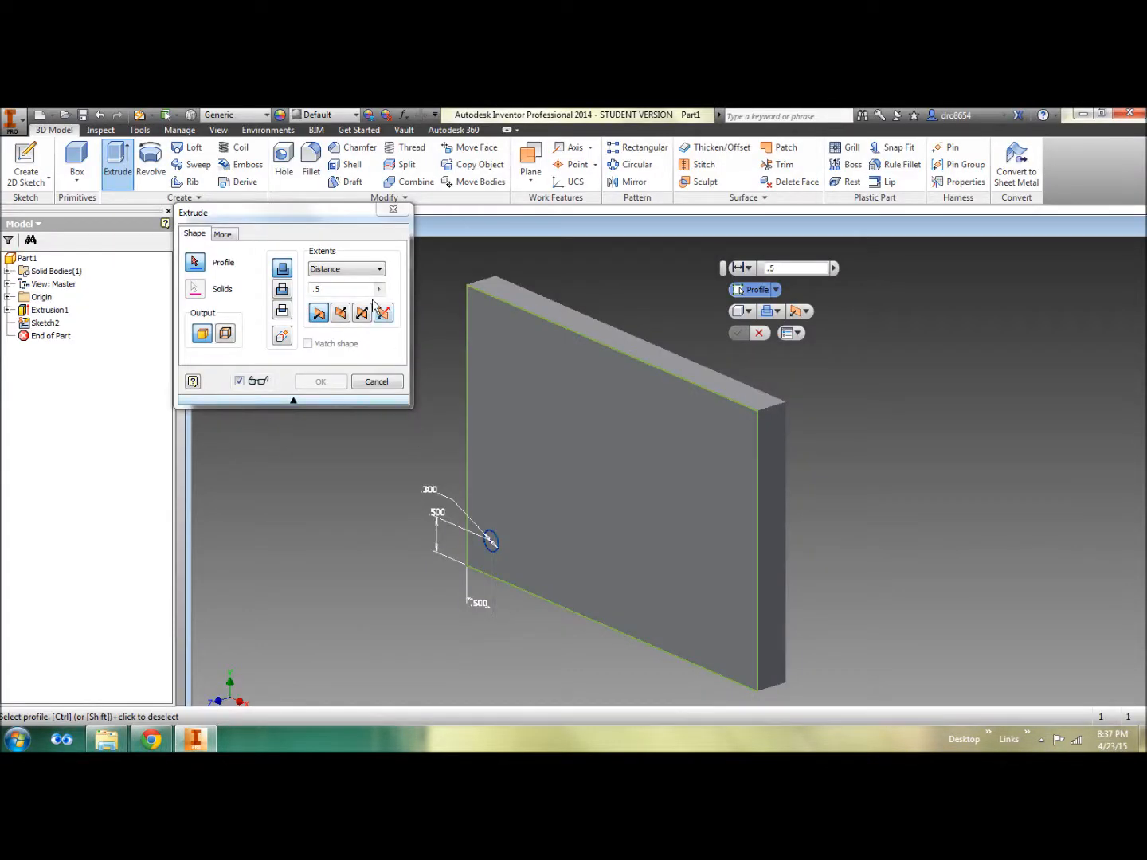
left_click(489, 541)
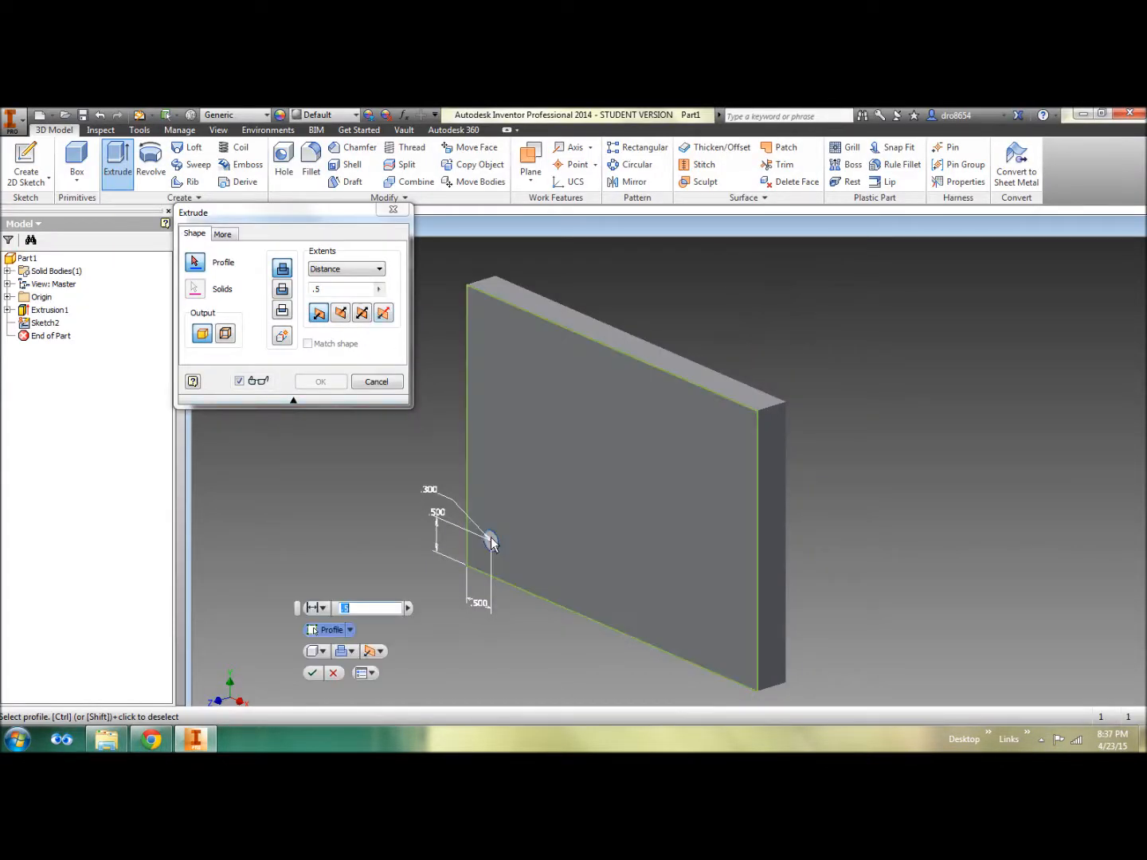
left_click(359, 290)
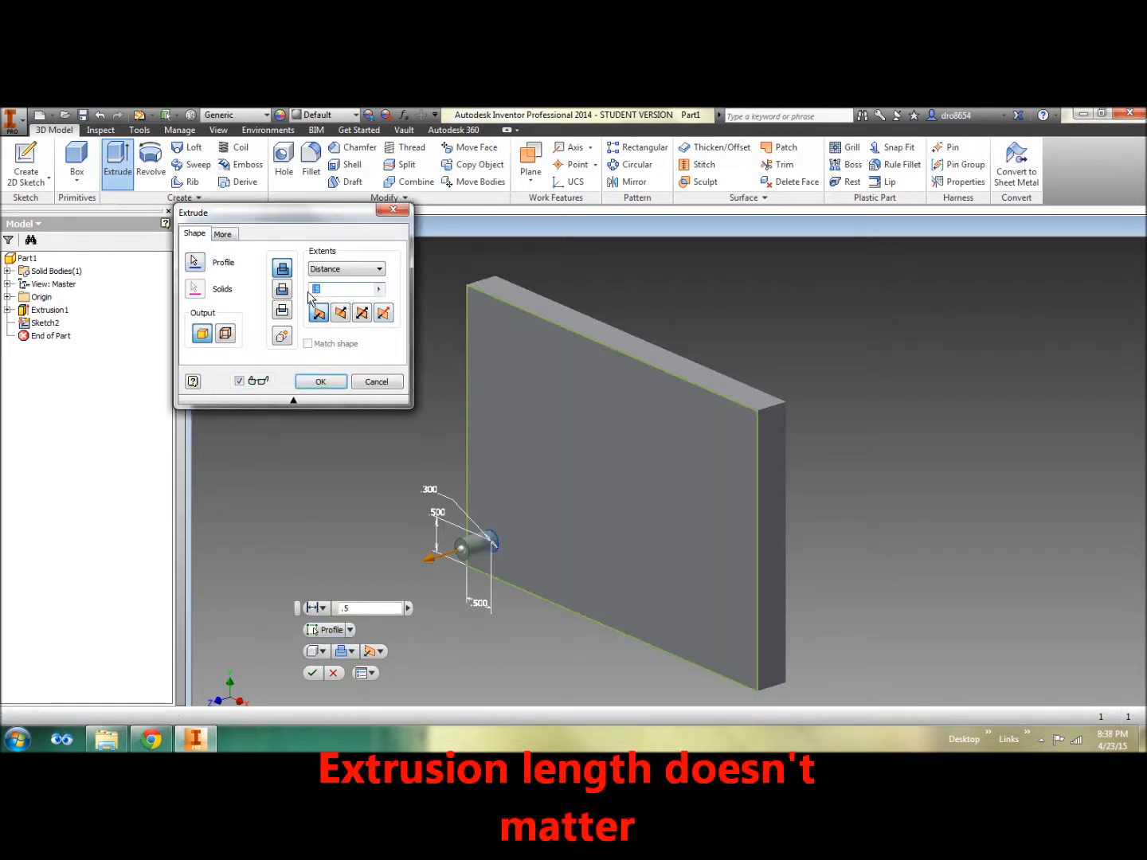
type(".25")
key("Return")
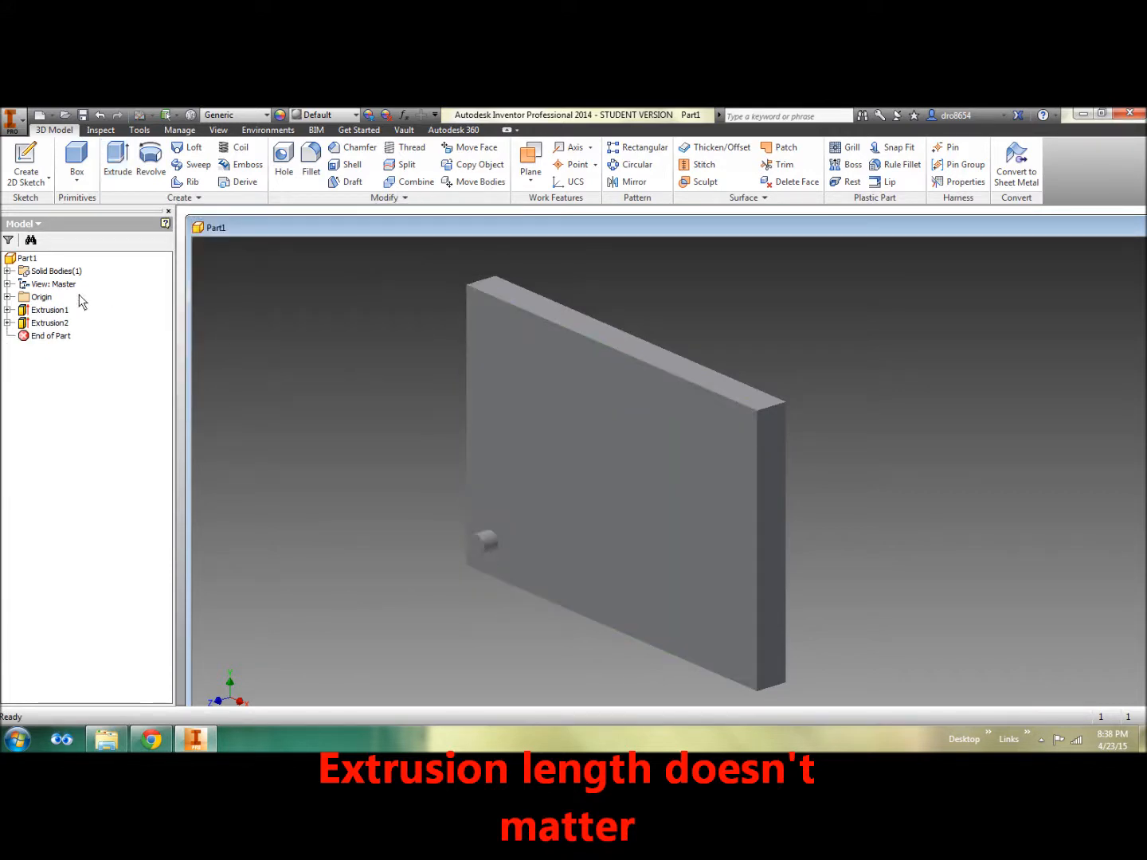
Check the pattern instructions in the browser document, and start a Rectangular Pattern of the peg extrusion in Inventor.
key("alt+Tab")
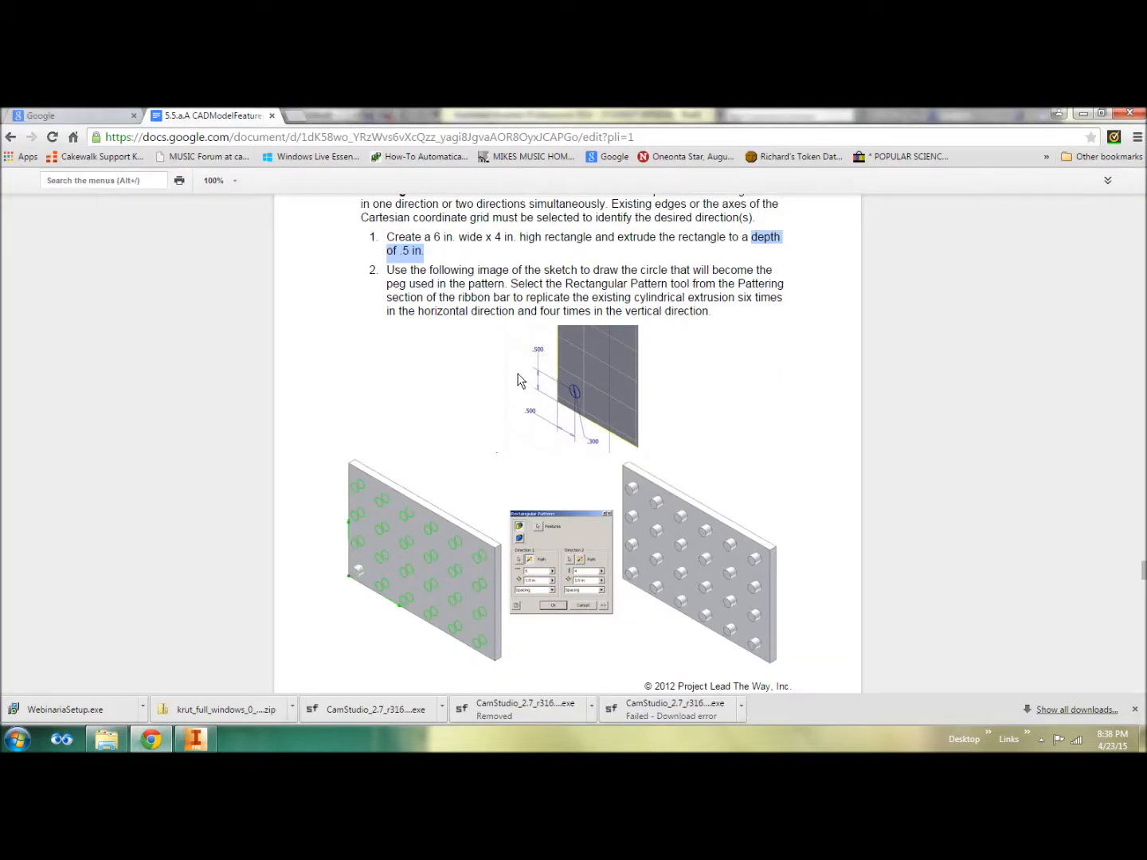
scroll(523, 377, "down", 1)
key("alt+Tab")
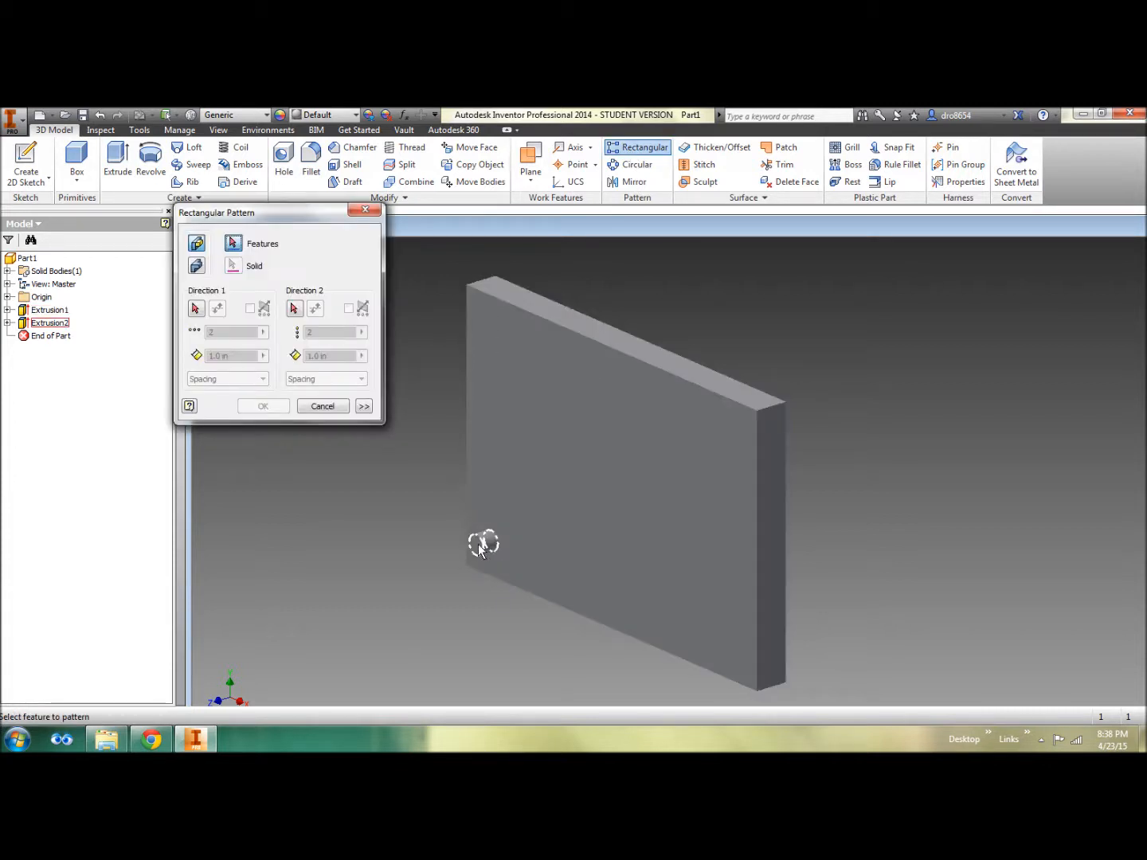
mouse_move(478, 548)
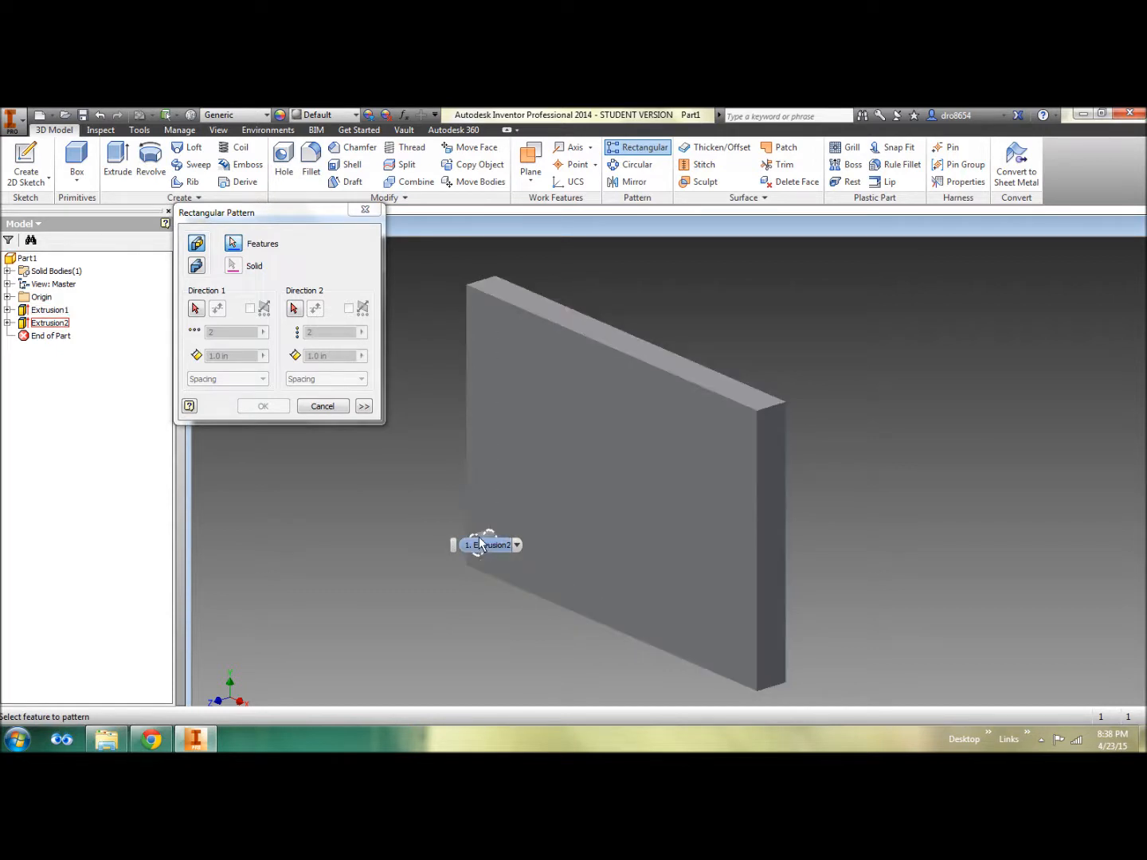
left_click(479, 545)
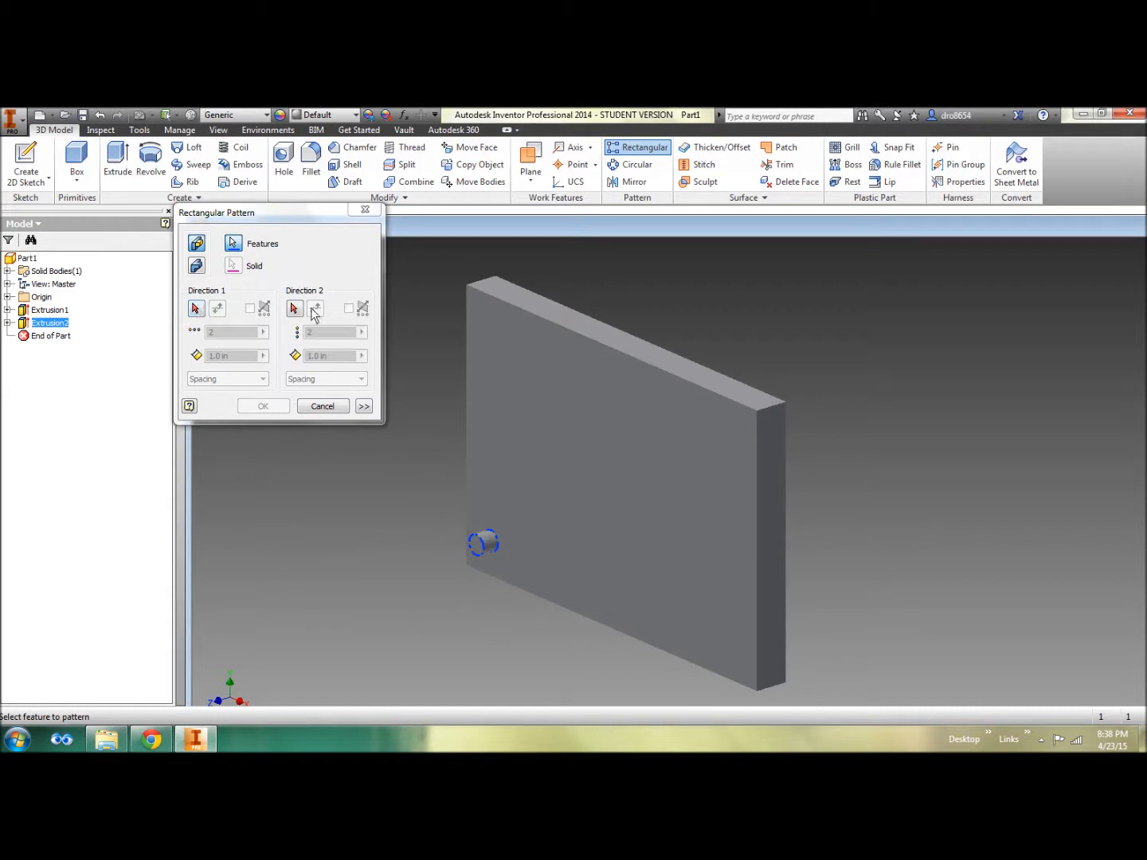
Run the pattern's first direction along the plate's bottom edge, pointing across the face, with 6 occurrences.
left_click(197, 310)
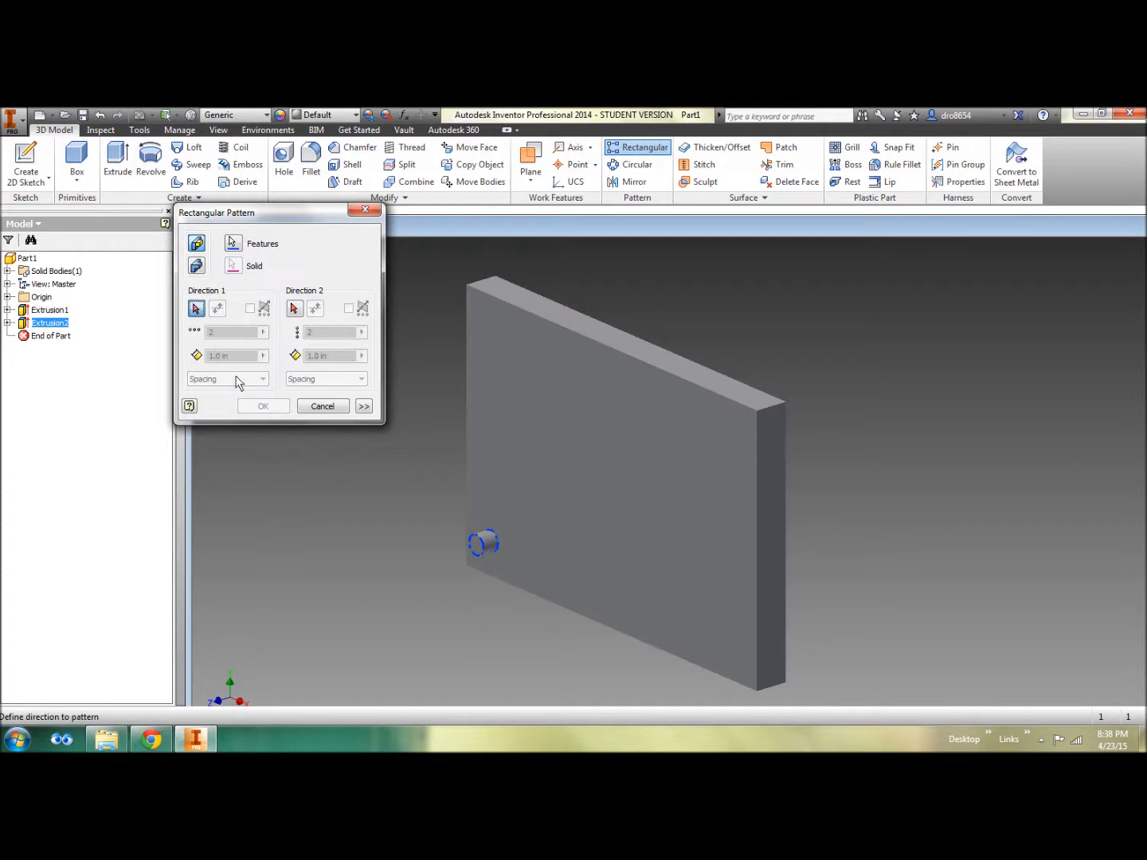
left_click(558, 603)
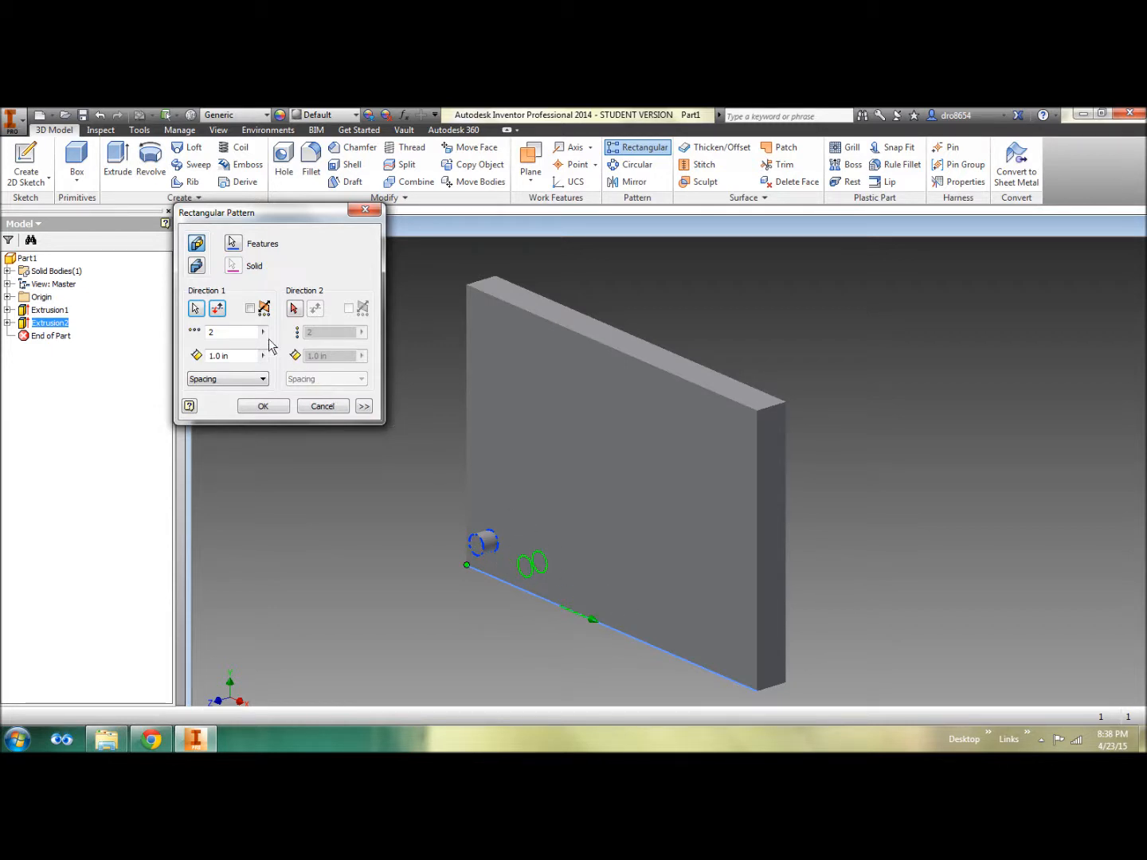
left_click(218, 311)
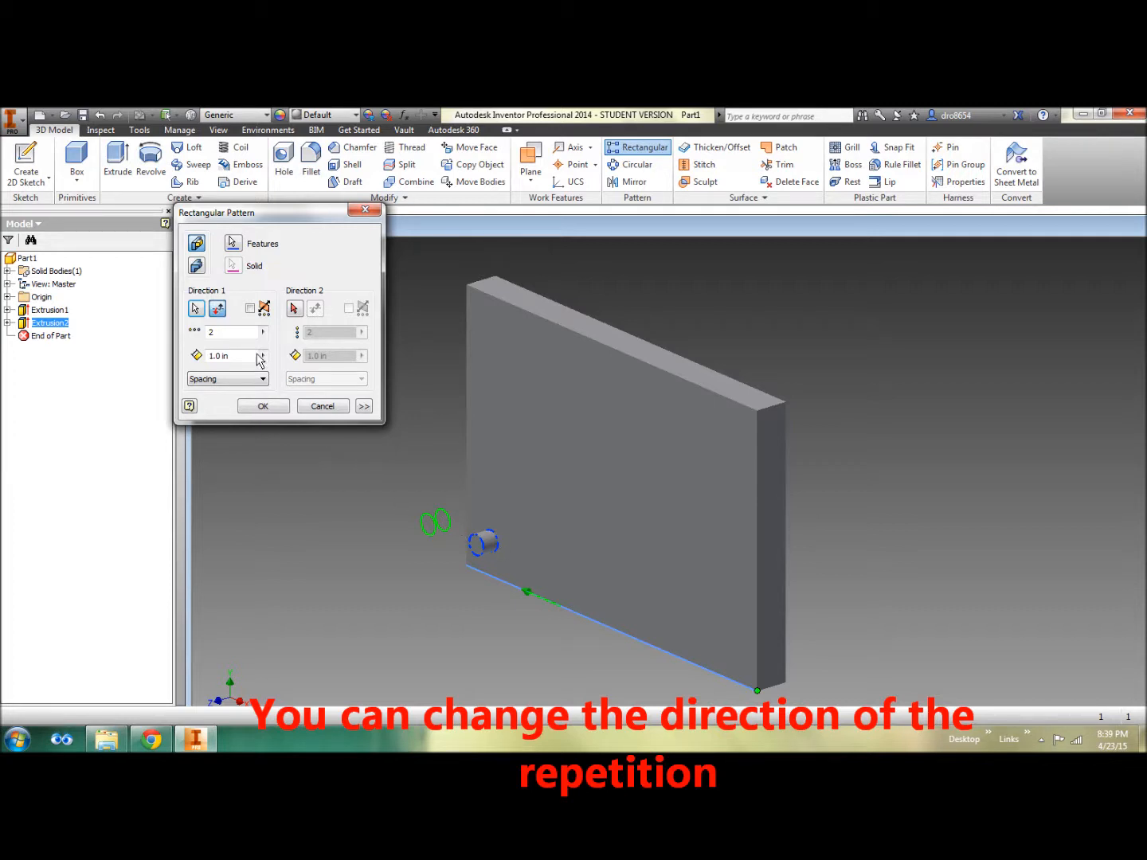
double_click(212, 332)
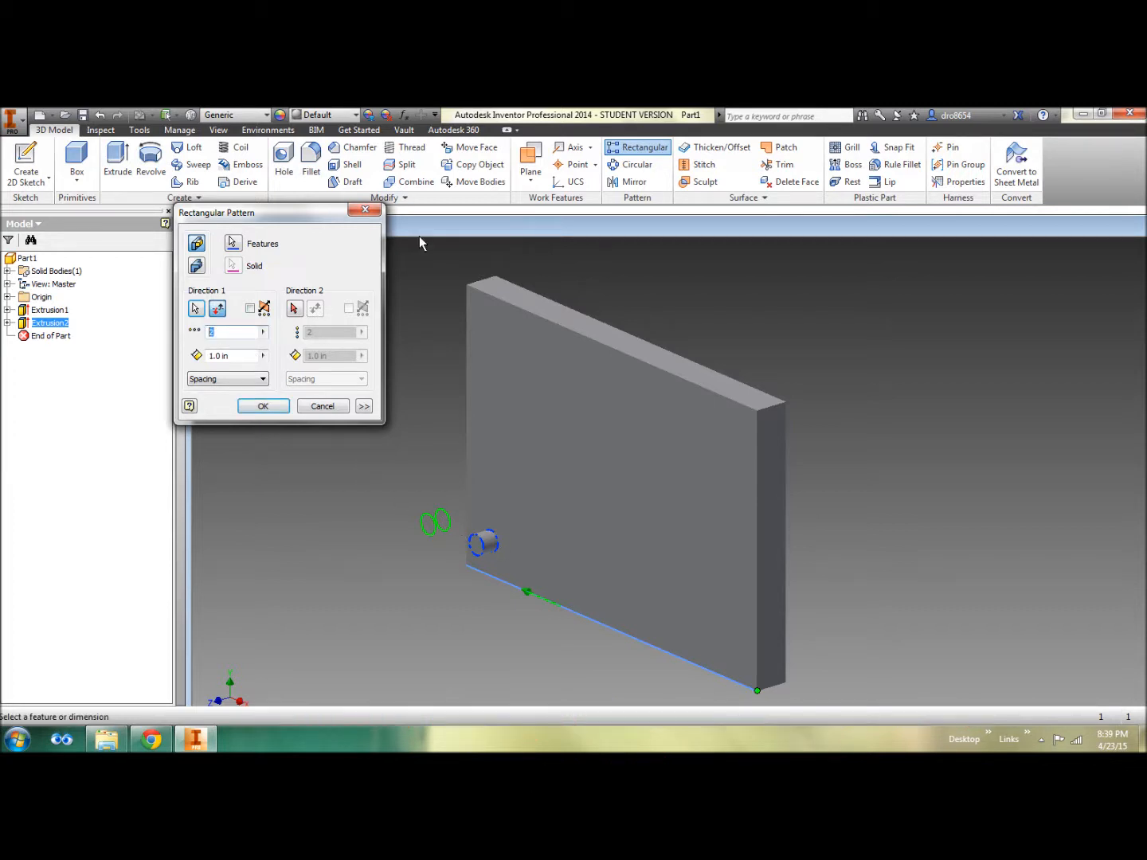
type("6")
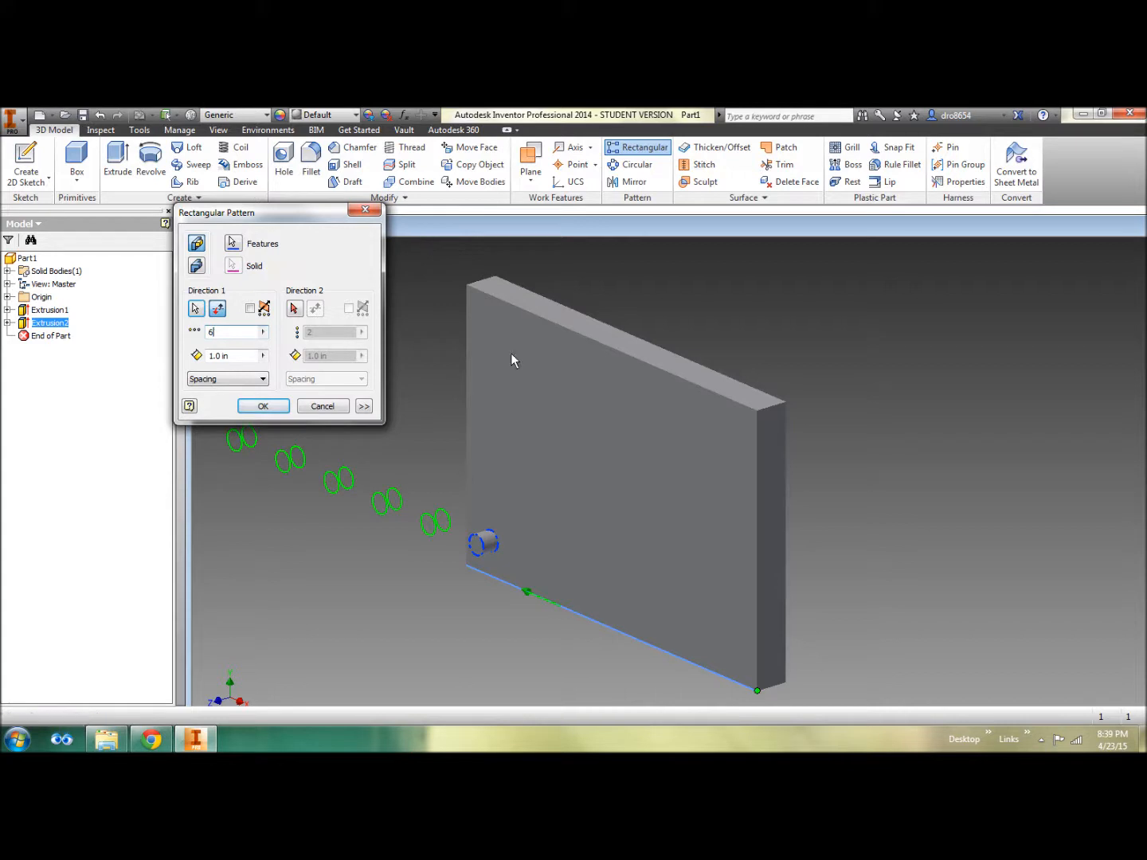
left_click(219, 310)
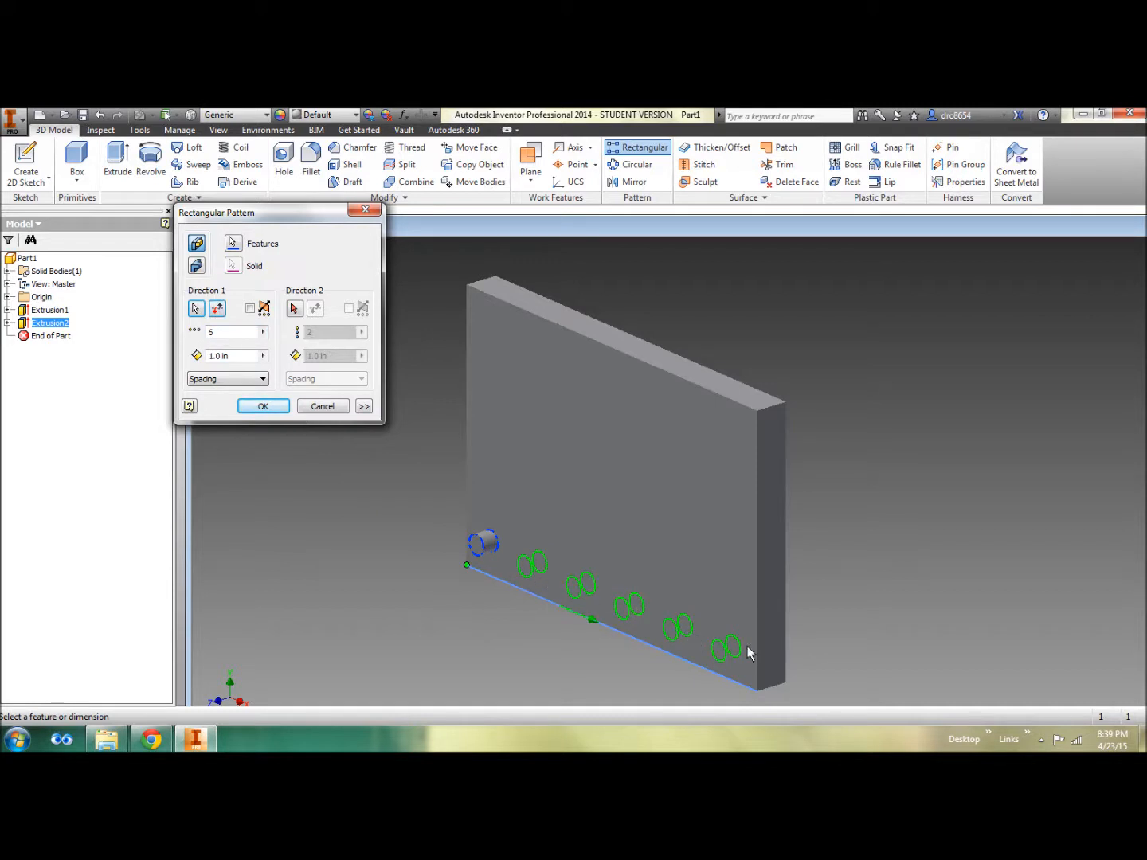
Run the pattern's second direction up the plate's left vertical edge with 4 occurrences.
left_click(294, 310)
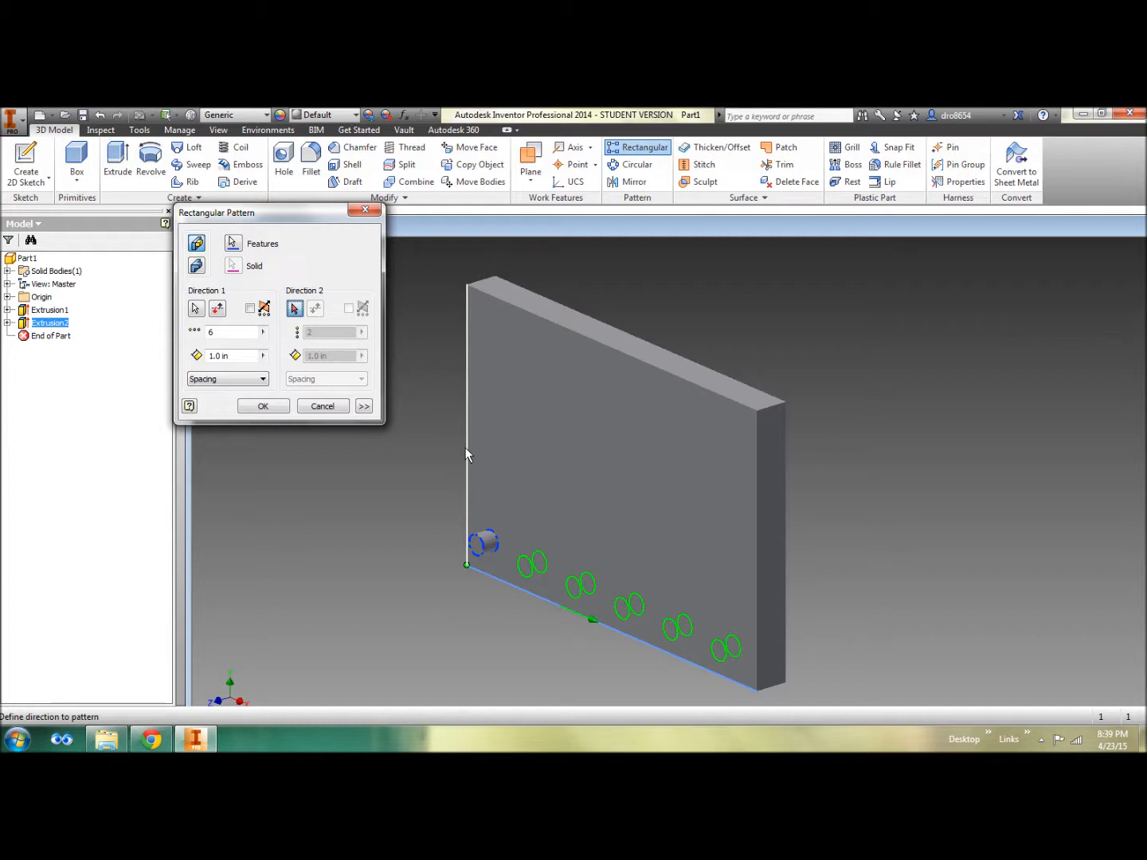
left_click(468, 456)
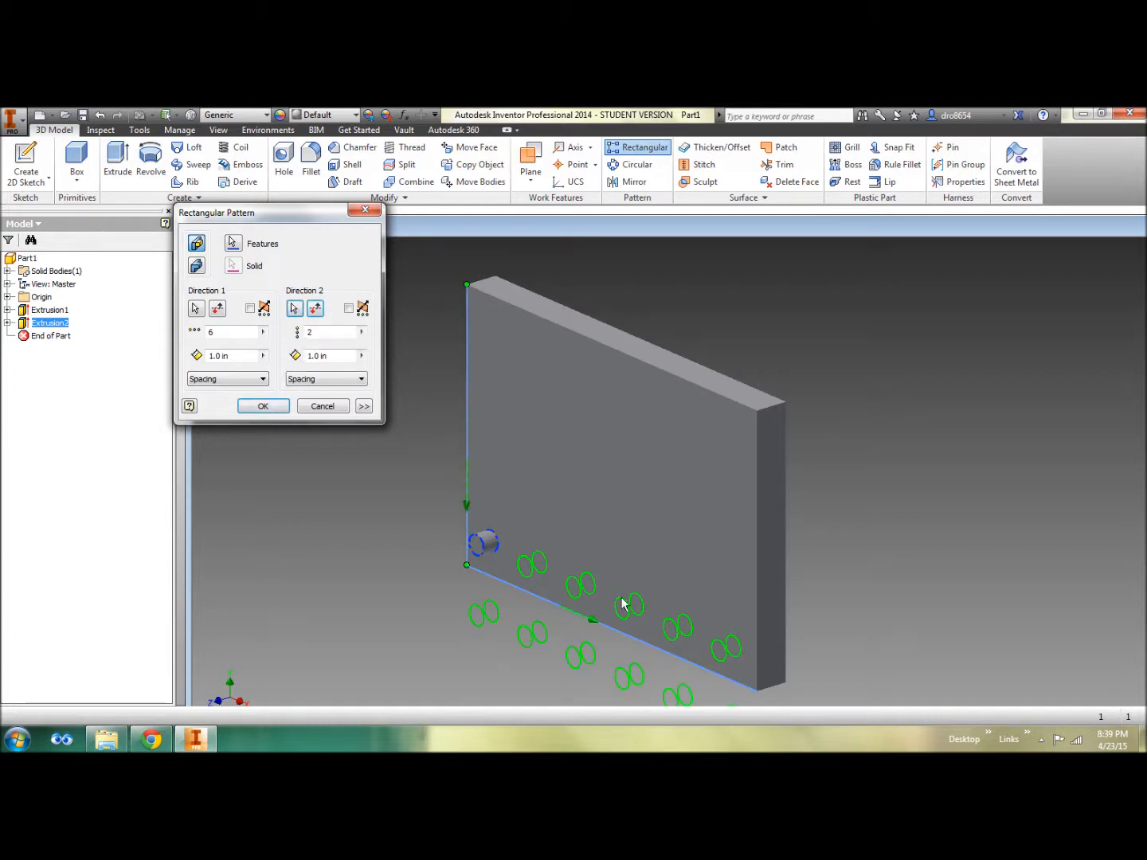
middle_click_drag(674, 514, 655, 440)
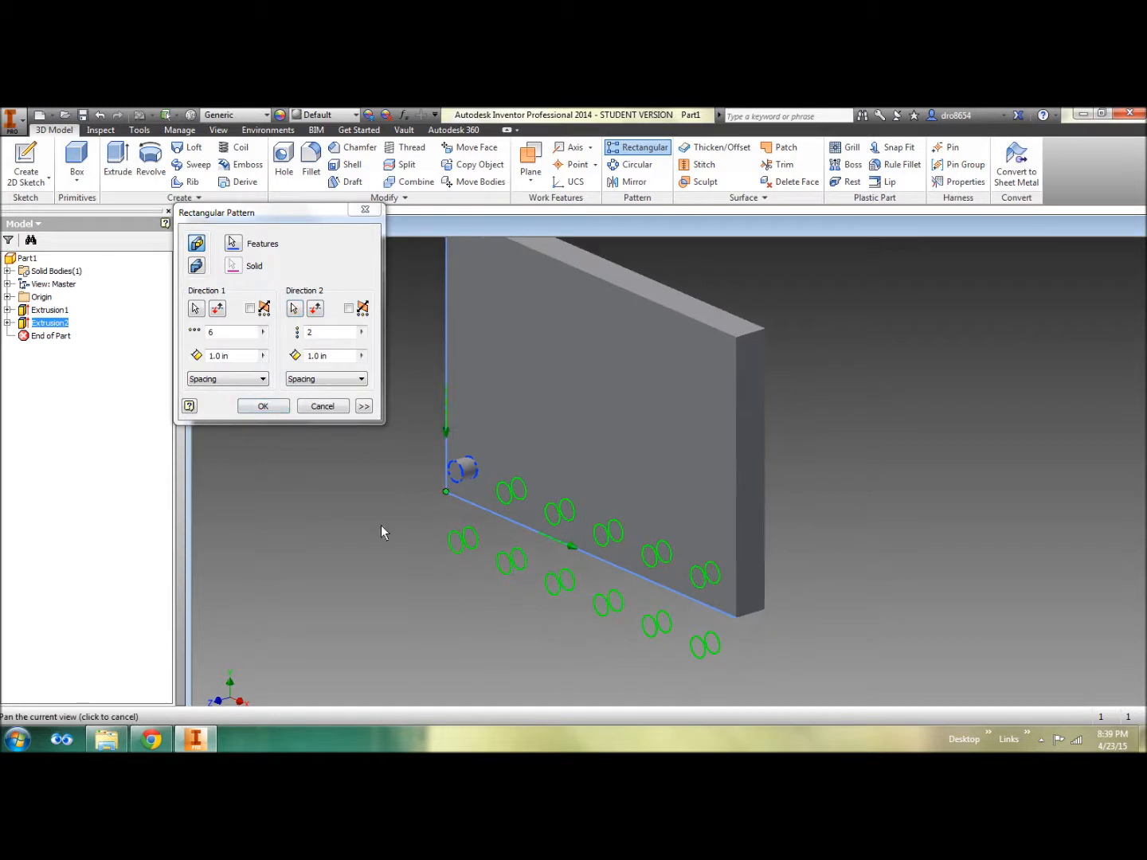
left_click(317, 311)
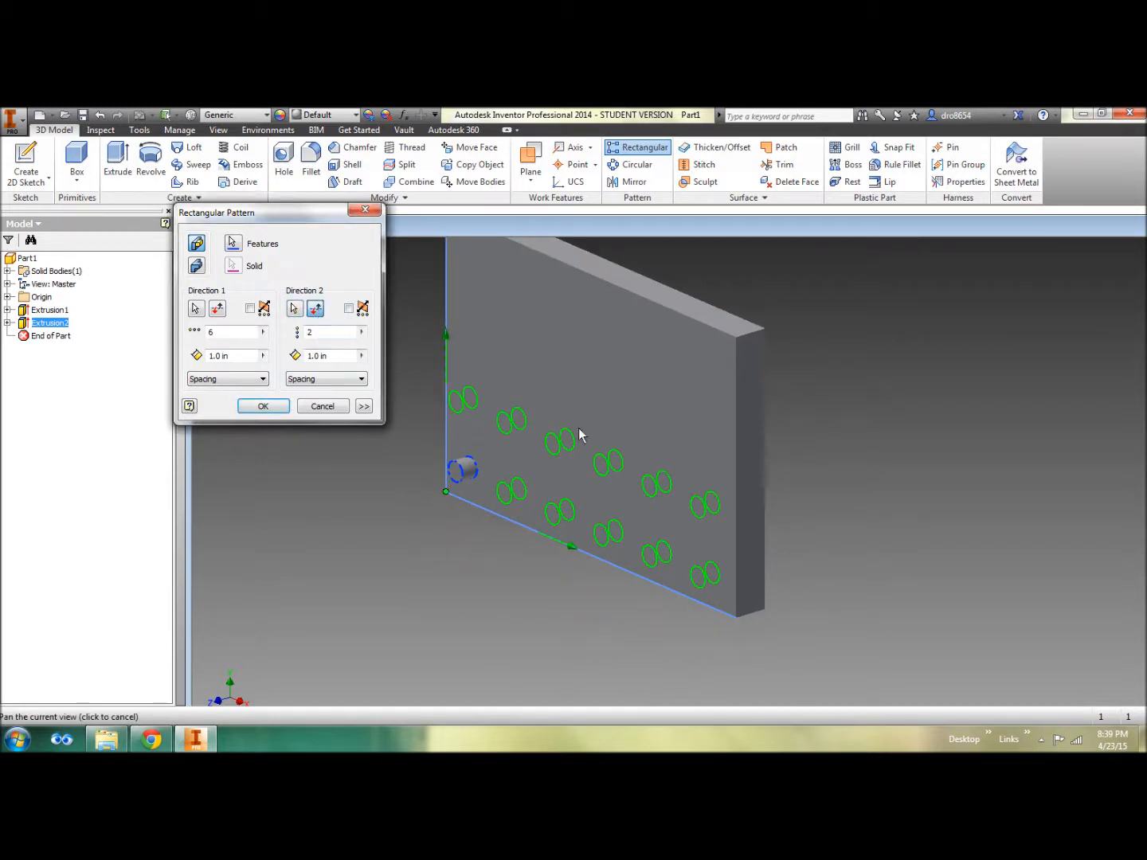
left_click(324, 334)
key("BackSpace")
type("4")
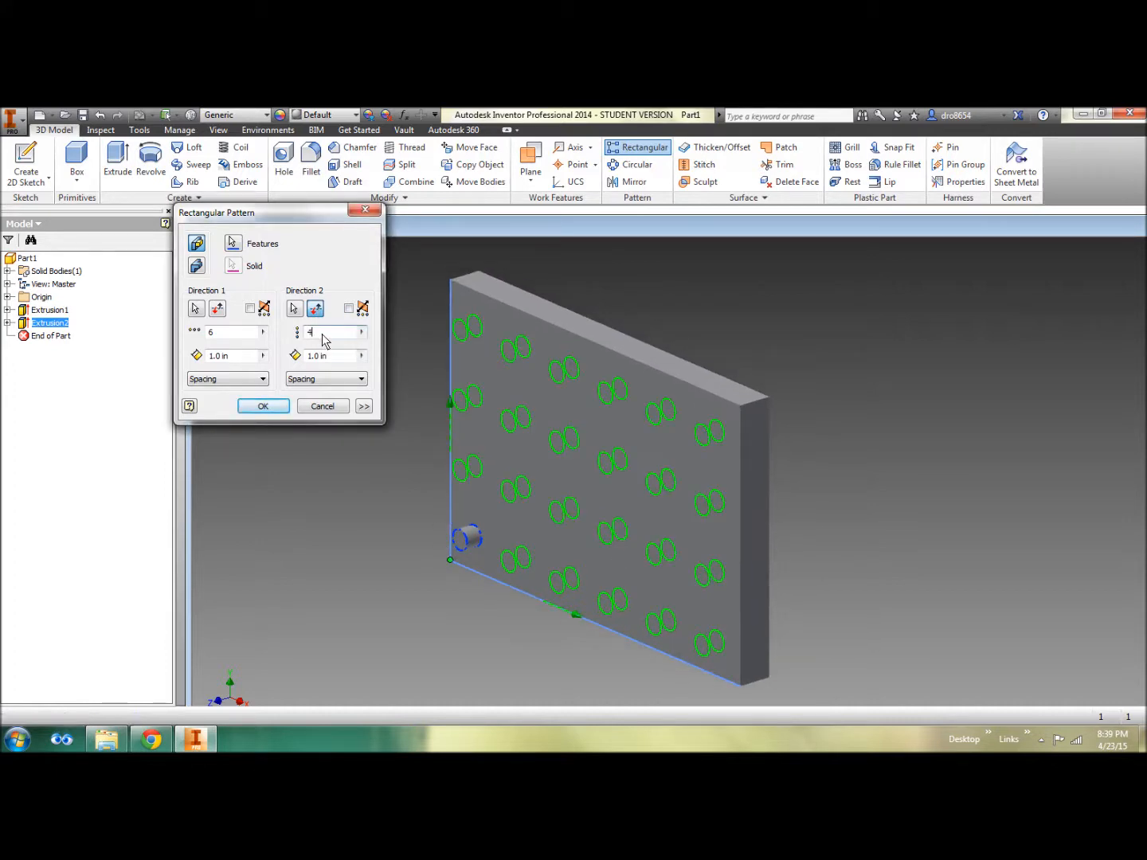
Switch to the browser document and examine the counts and spacing in its Rectangular Pattern illustration up close.
key("alt+Tab")
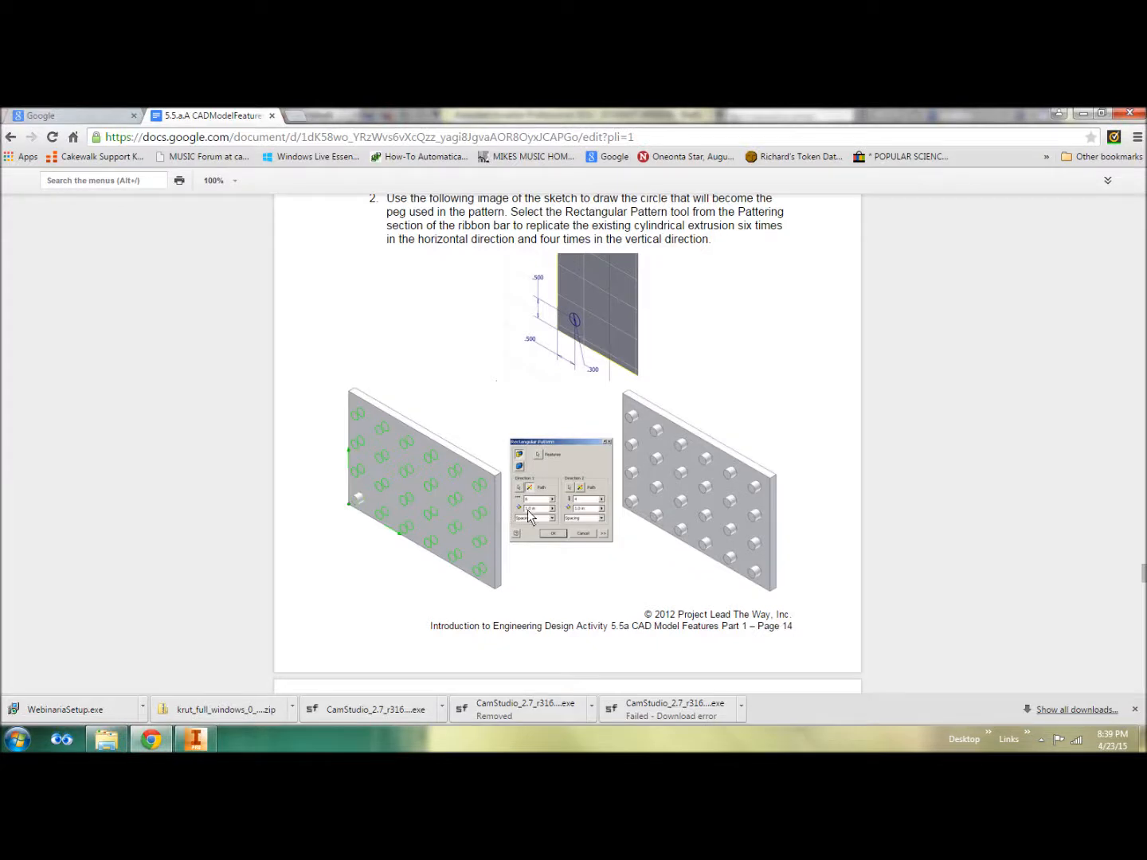
scroll(537, 504, "up", 1, "ctrl")
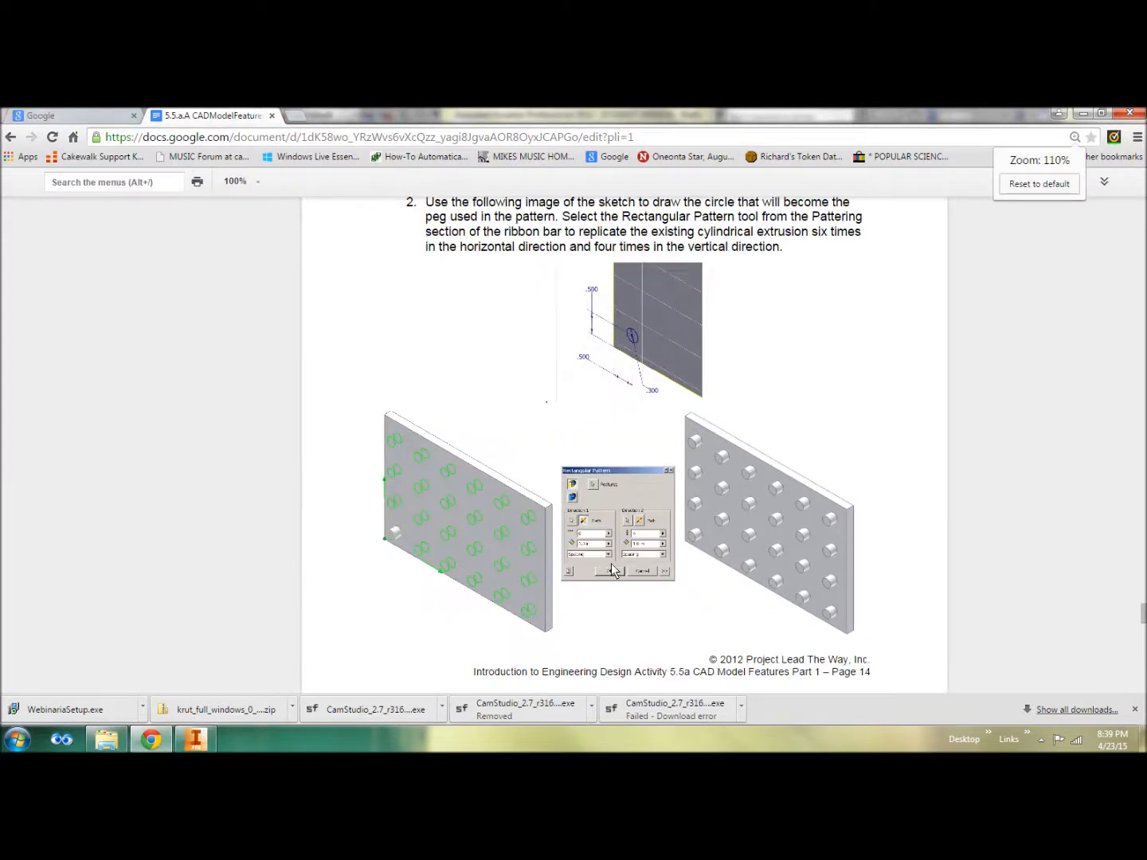
scroll(811, 624, "up", 3, "ctrl")
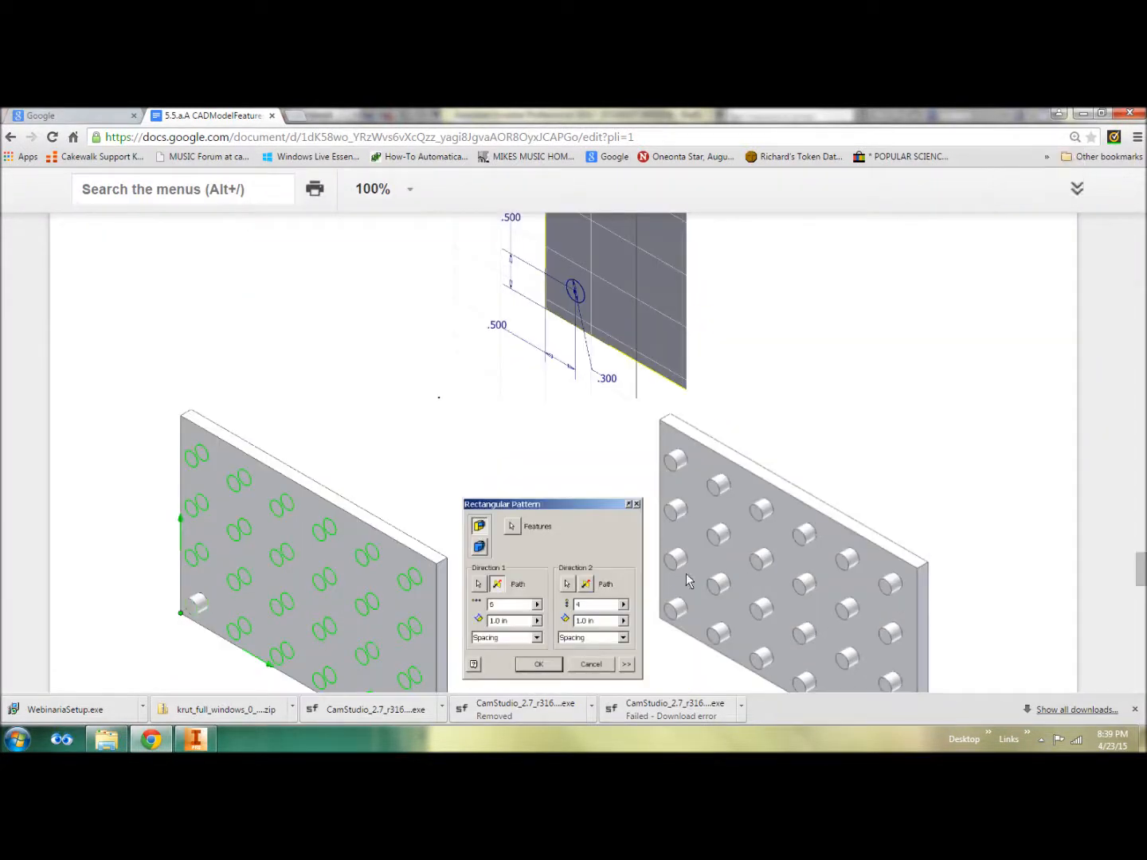
scroll(595, 606, "down", 2)
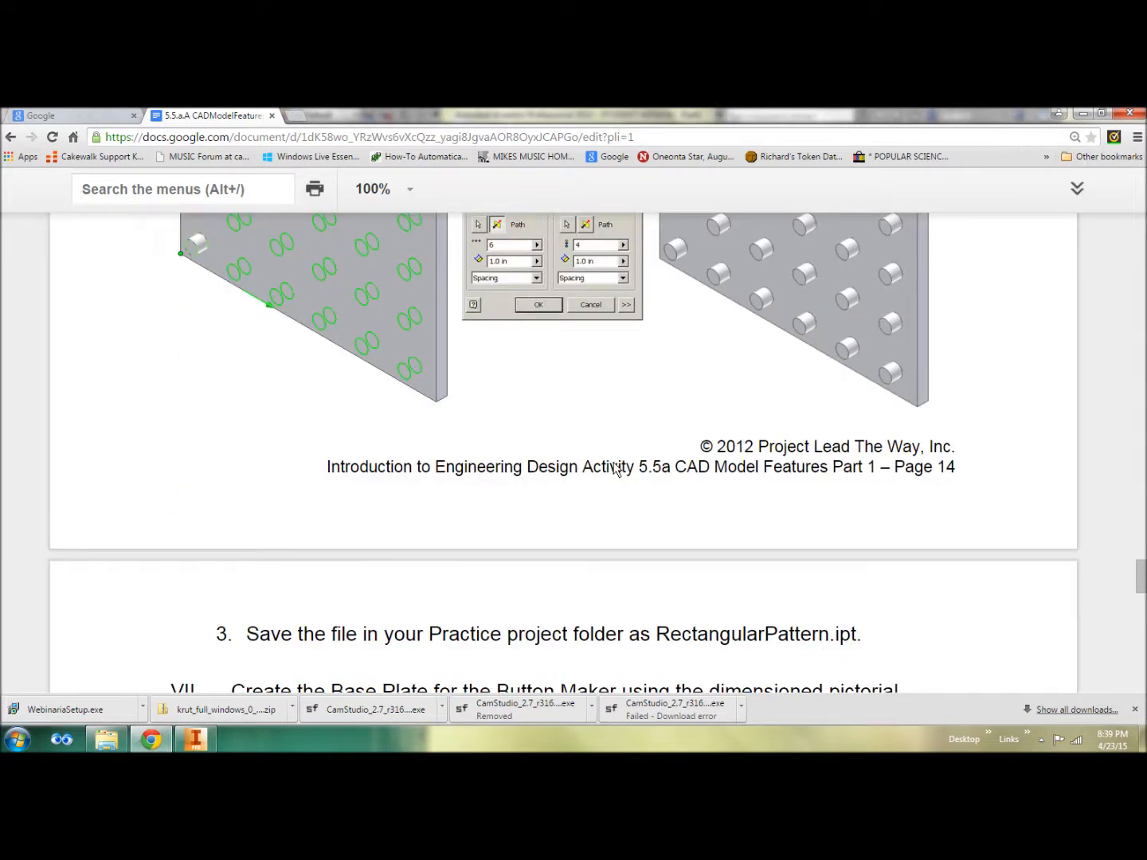
scroll(616, 471, "up", 1, "ctrl")
left_click(1041, 184)
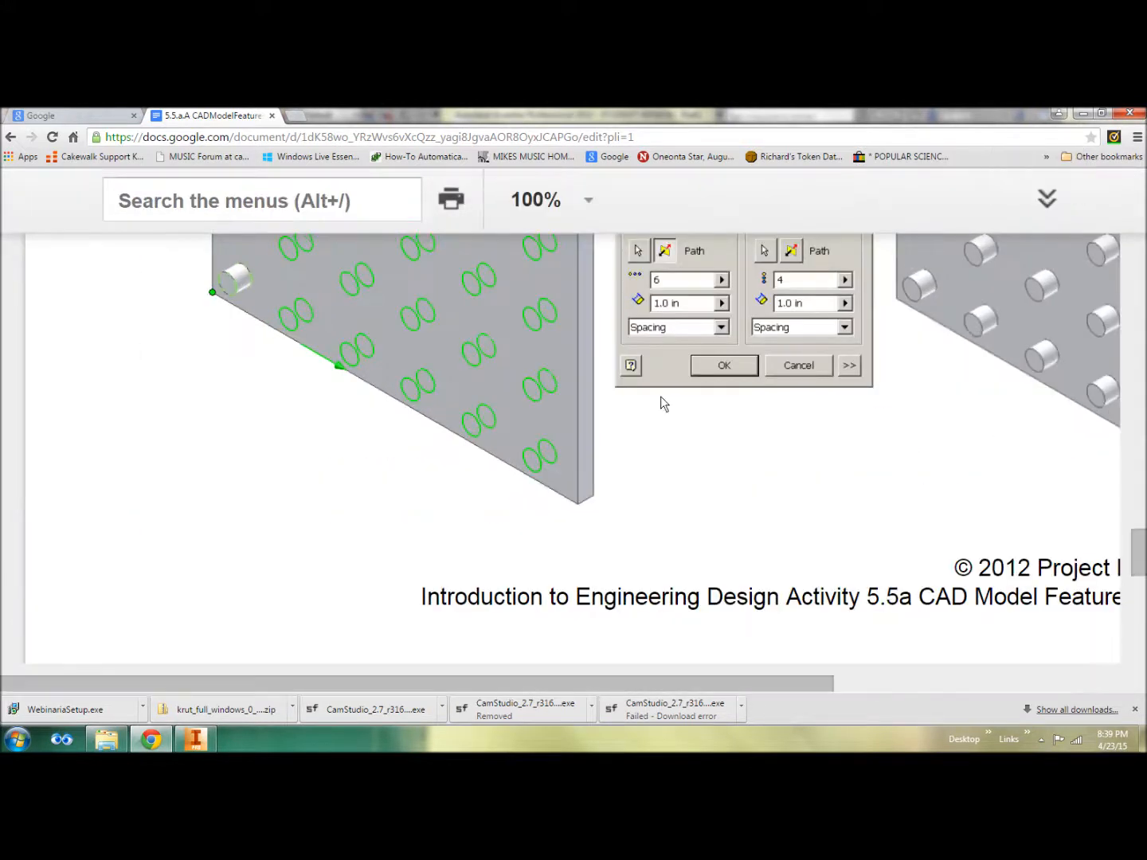
scroll(654, 452, "up", 5)
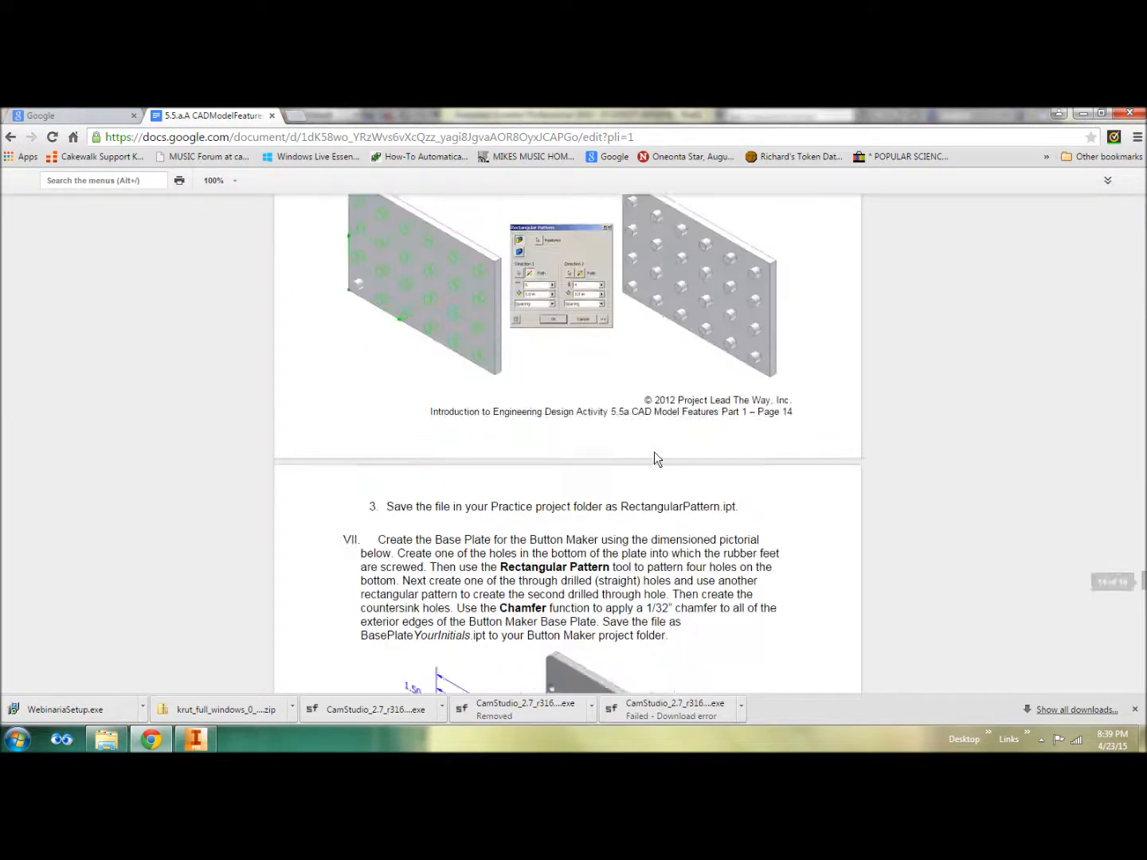
Compare the pattern preview in Inventor with the browser document's illustration once more, and create the rectangular pattern.
key("alt+Tab")
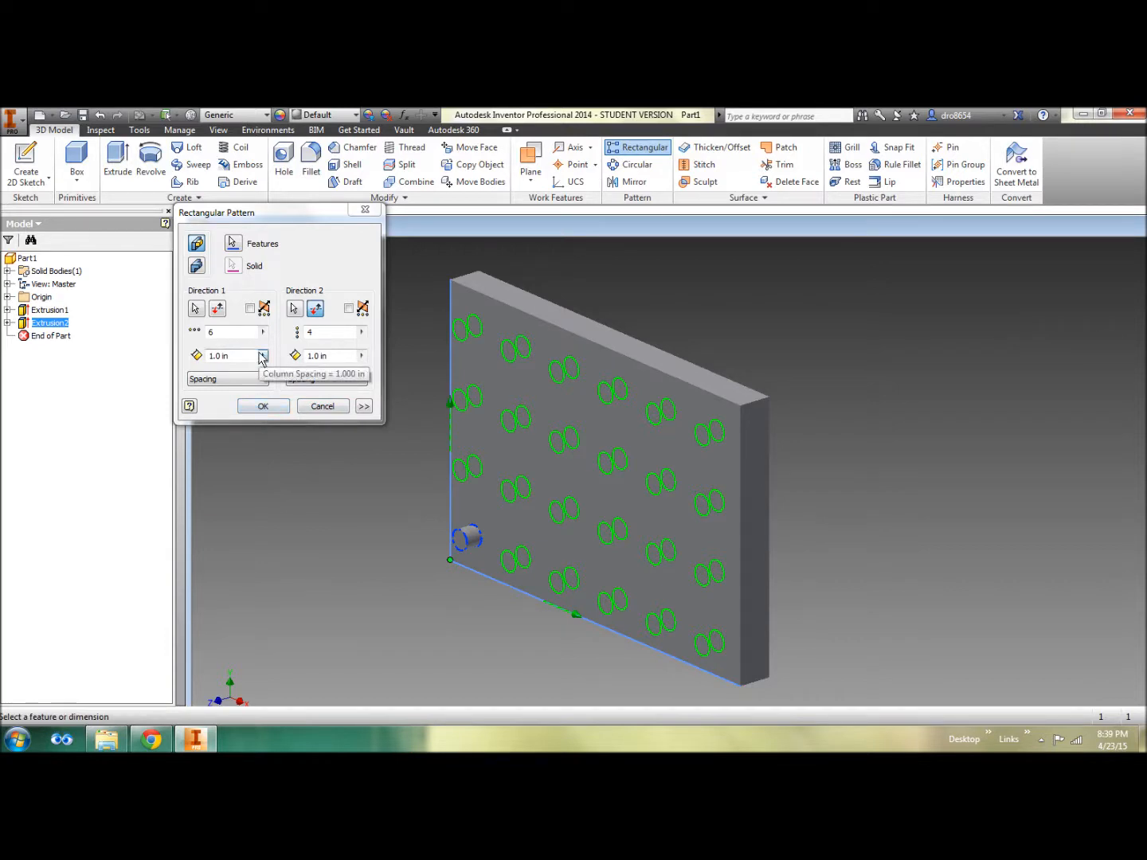
key("alt+Tab")
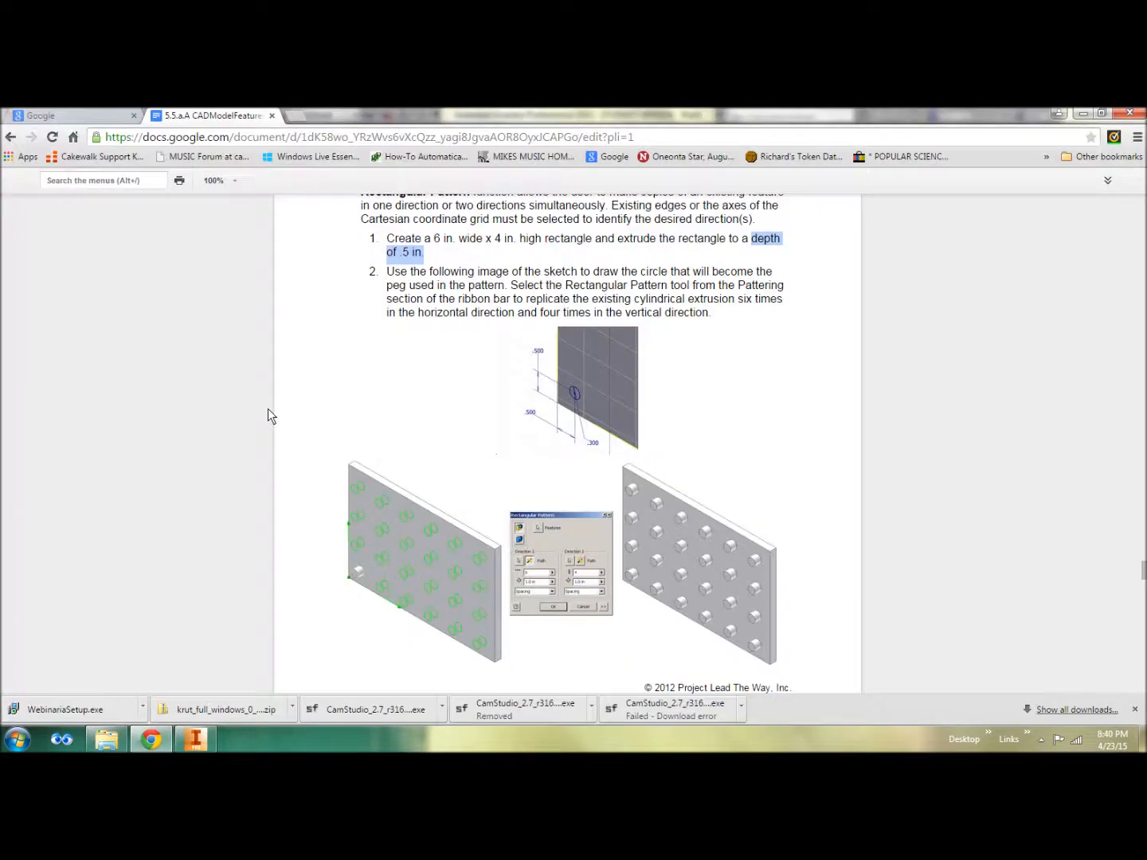
key("alt+Tab")
left_click(266, 407)
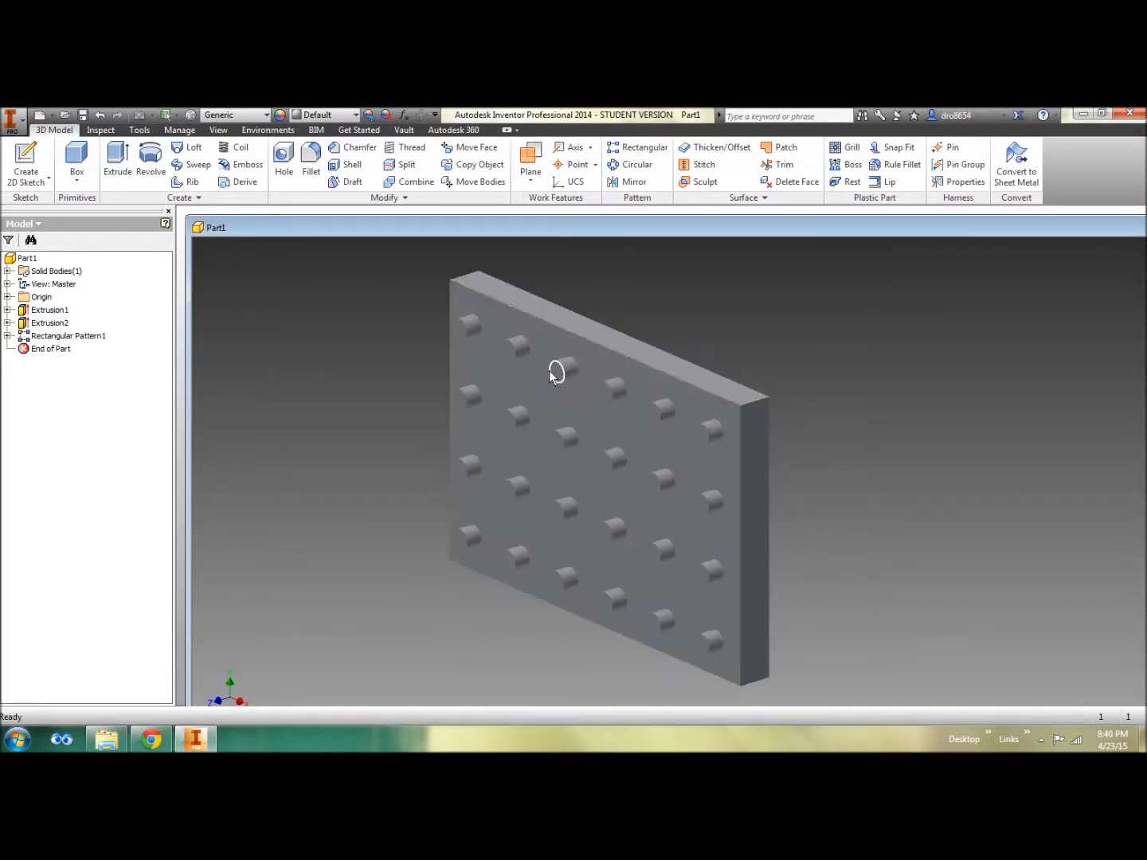
Maximize the part window and rotate the view to inspect the patterned pegs on the plate's face.
middle_click_drag(729, 433, 753, 399)
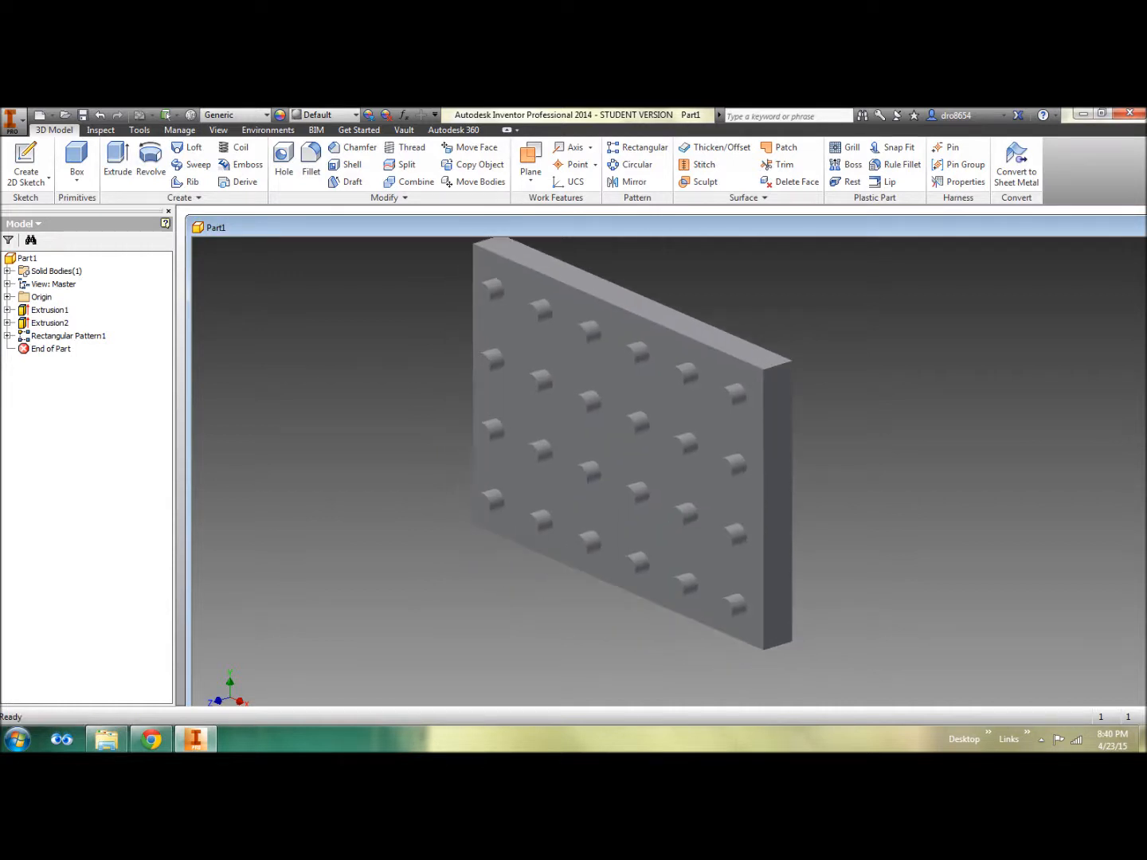
double_click(1080, 227)
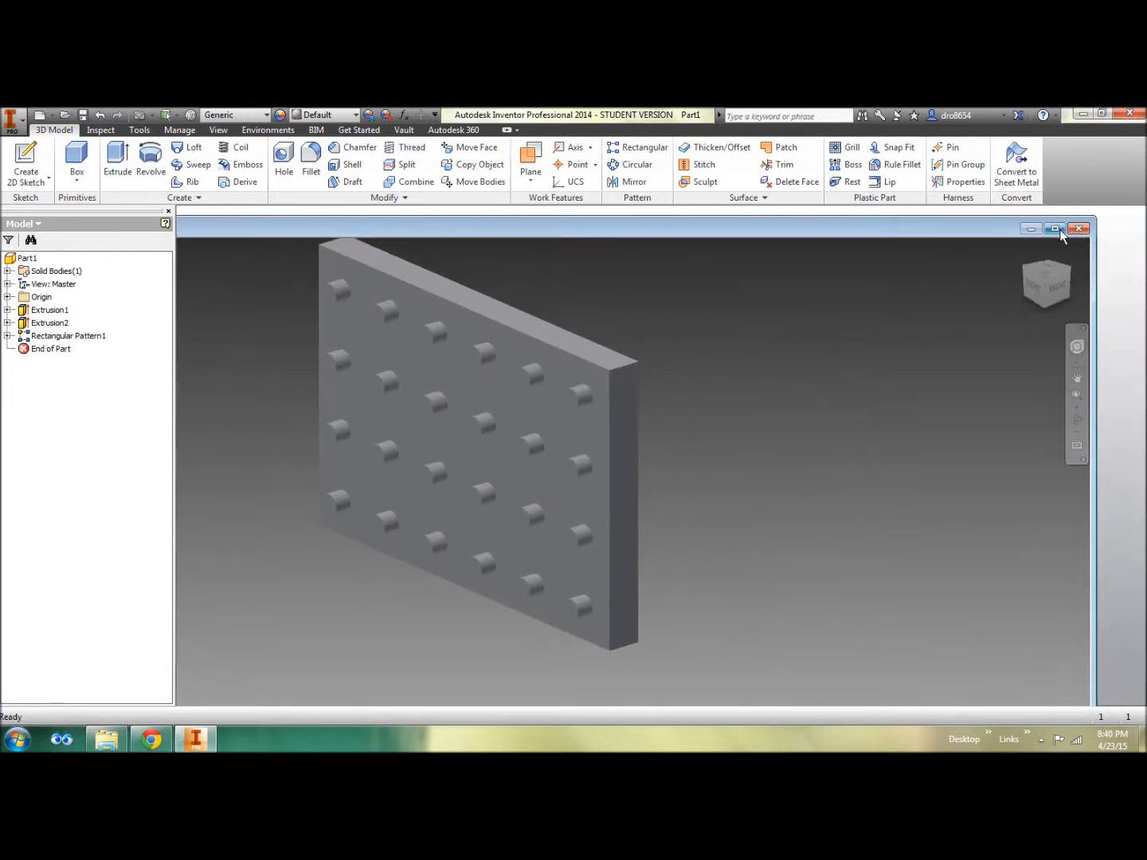
left_click(1059, 231)
mouse_move(1102, 273)
left_mouse_down()
mouse_move(1075, 298)
mouse_move(899, 298)
mouse_move(1015, 282)
mouse_move(1055, 252)
left_mouse_up()
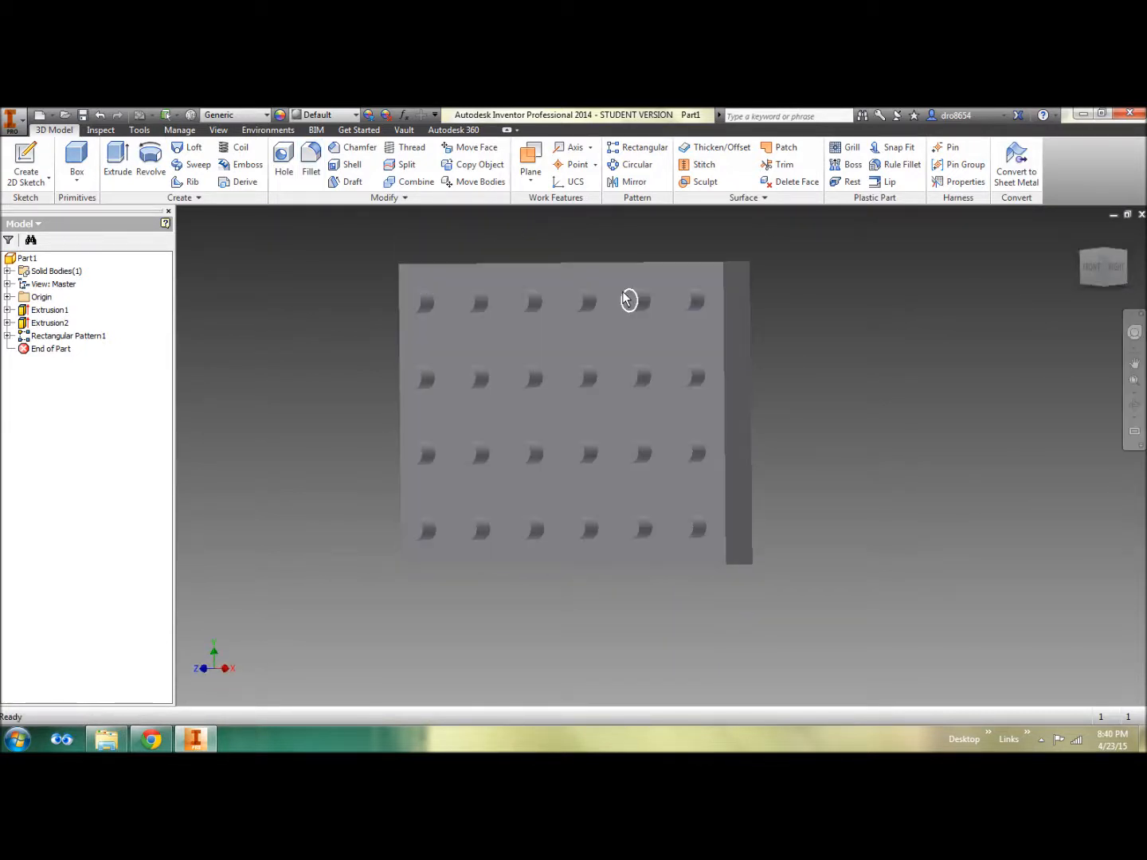